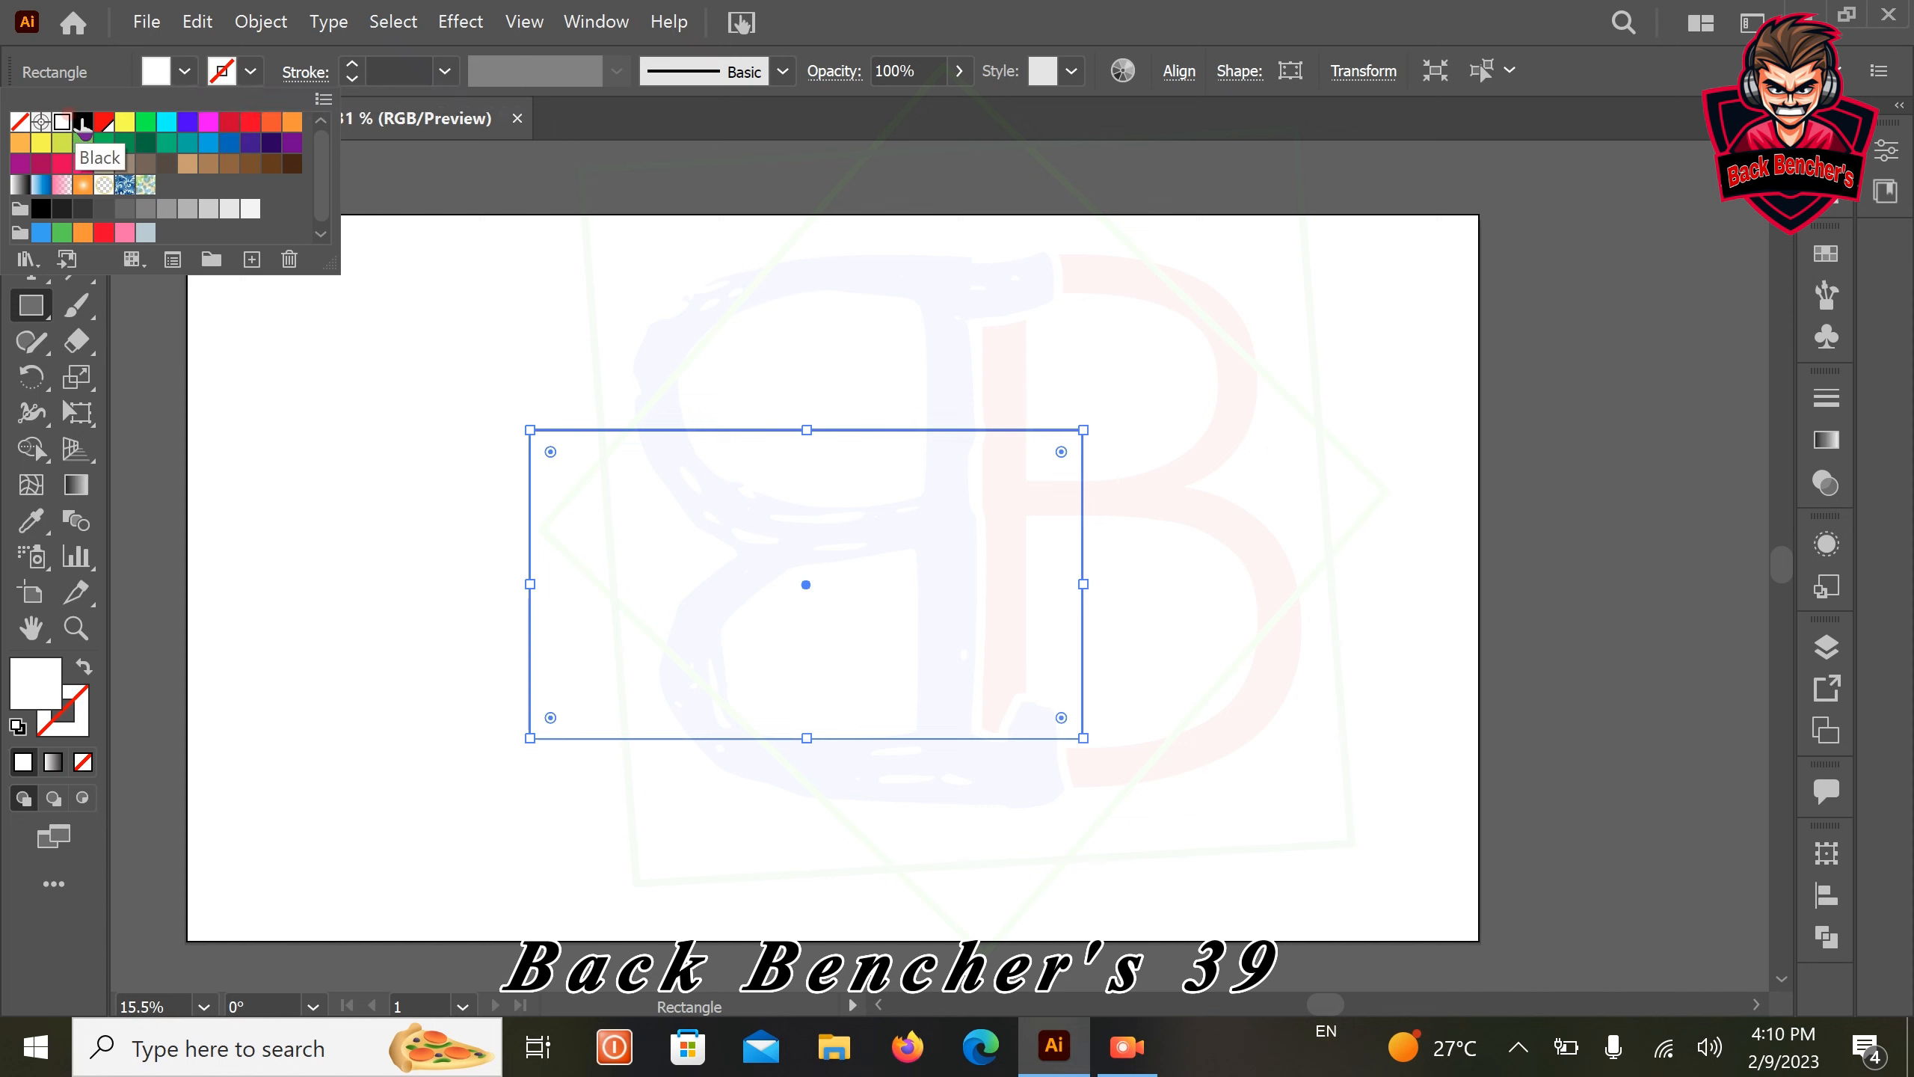
Fill the rectangle with black and slightly round all four of its corners
{"action": "left_click", "coordinate": [83, 121]}
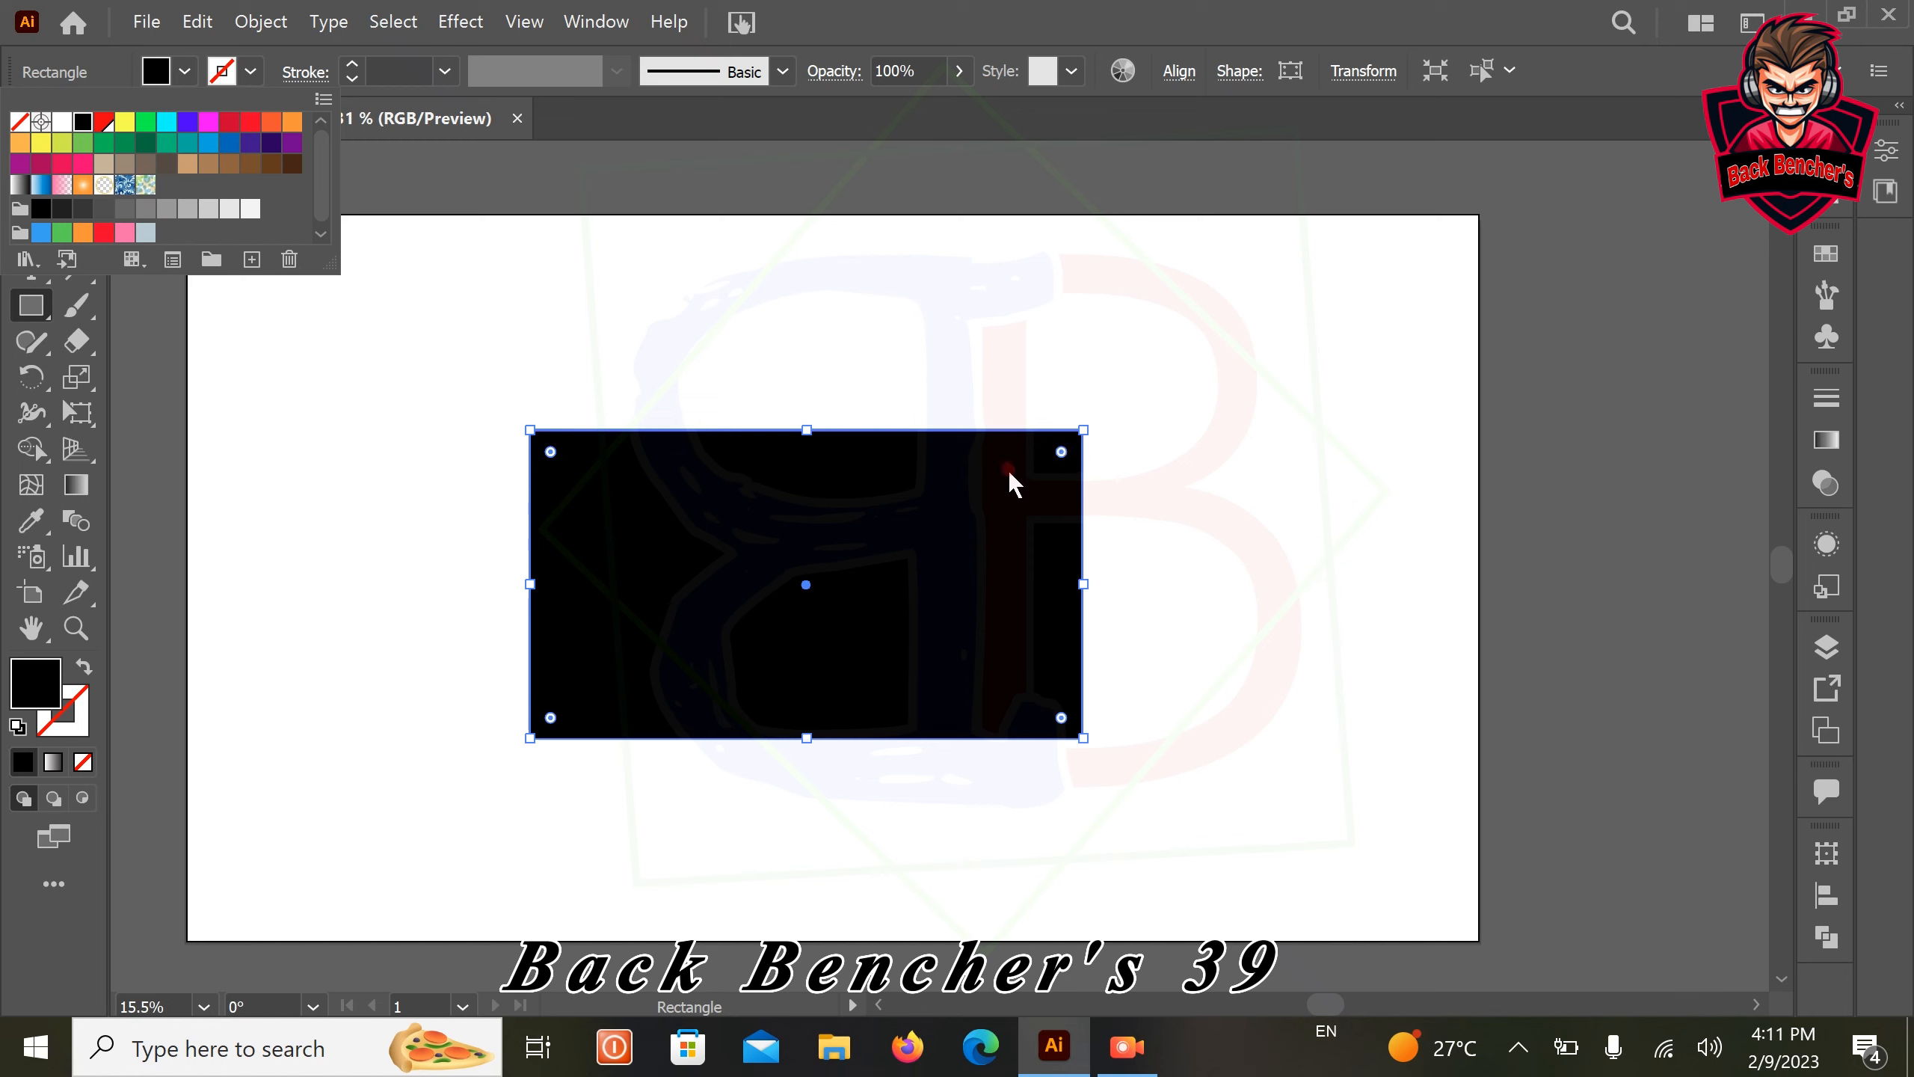
{"action": "left_click", "coordinate": [1062, 450]}
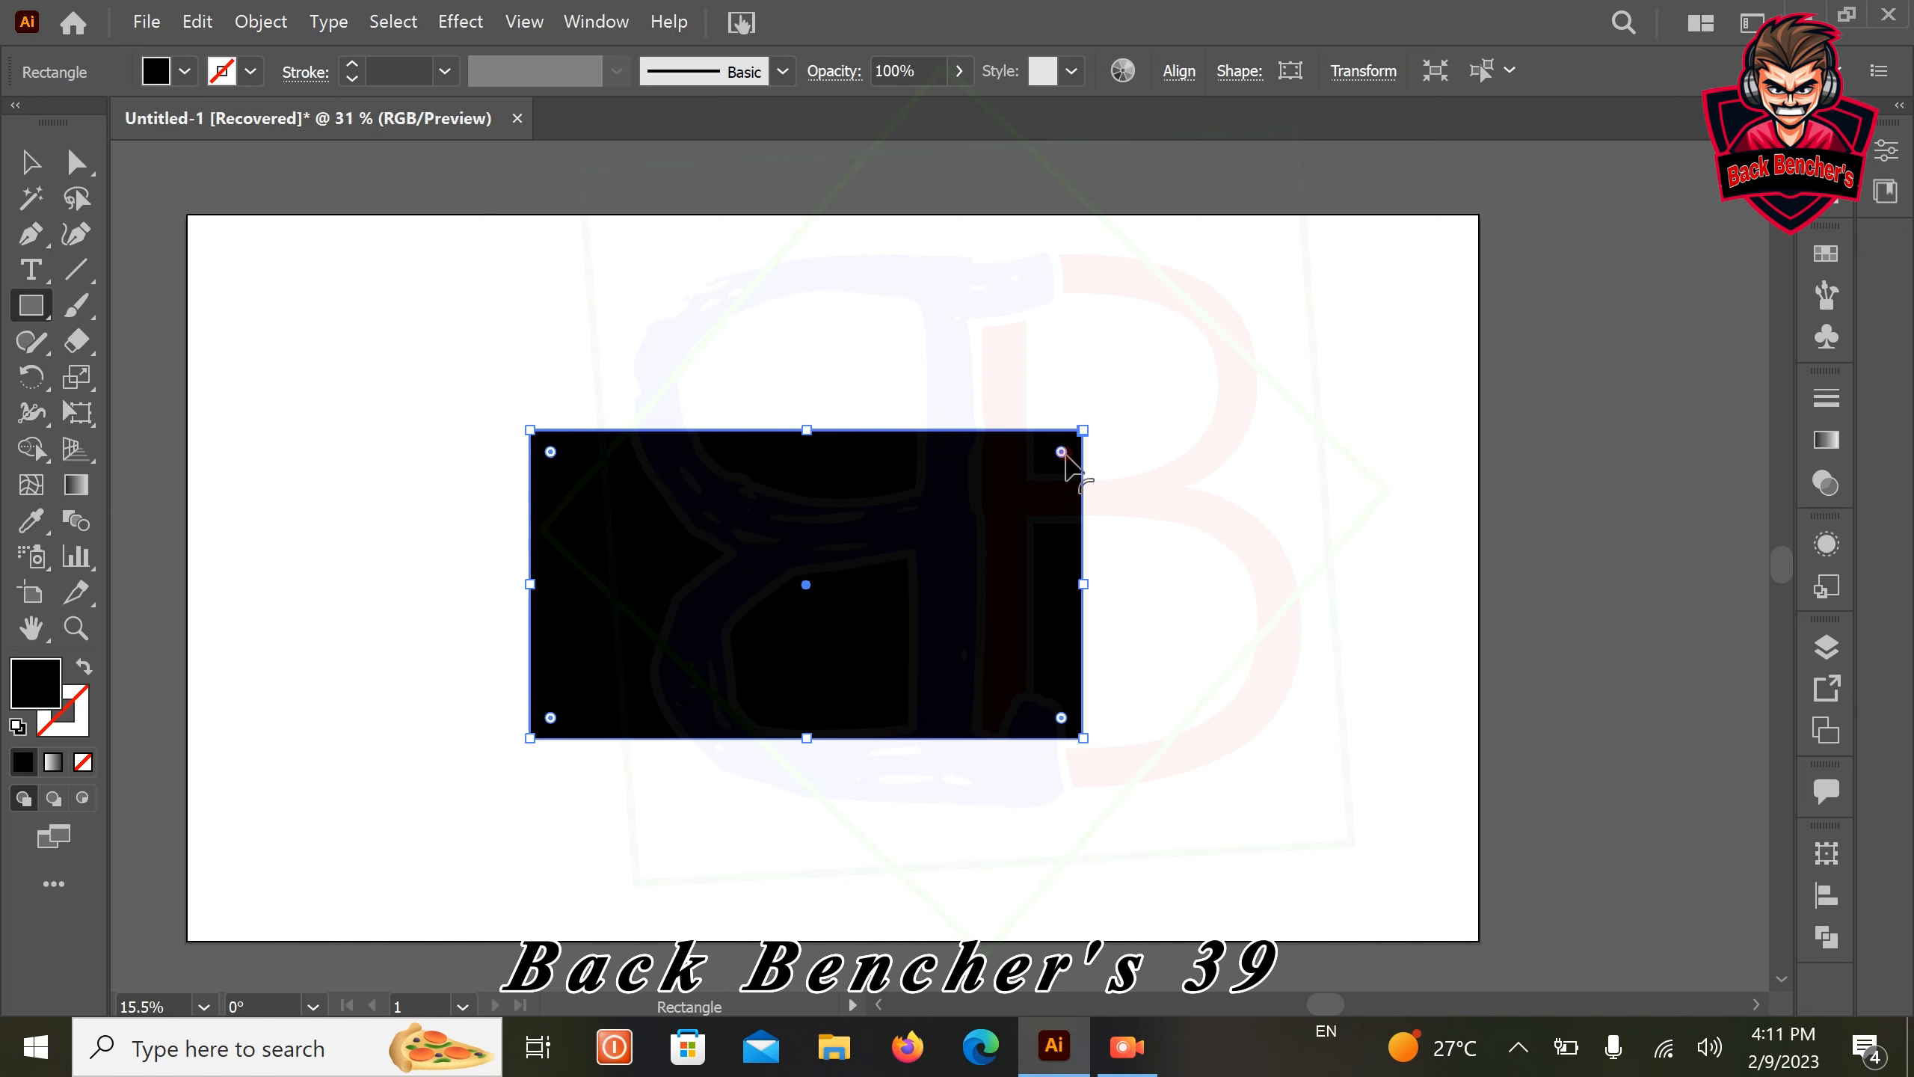
{"action": "left_click_drag", "start_coordinate": [1061, 450], "coordinate": [1037, 486]}
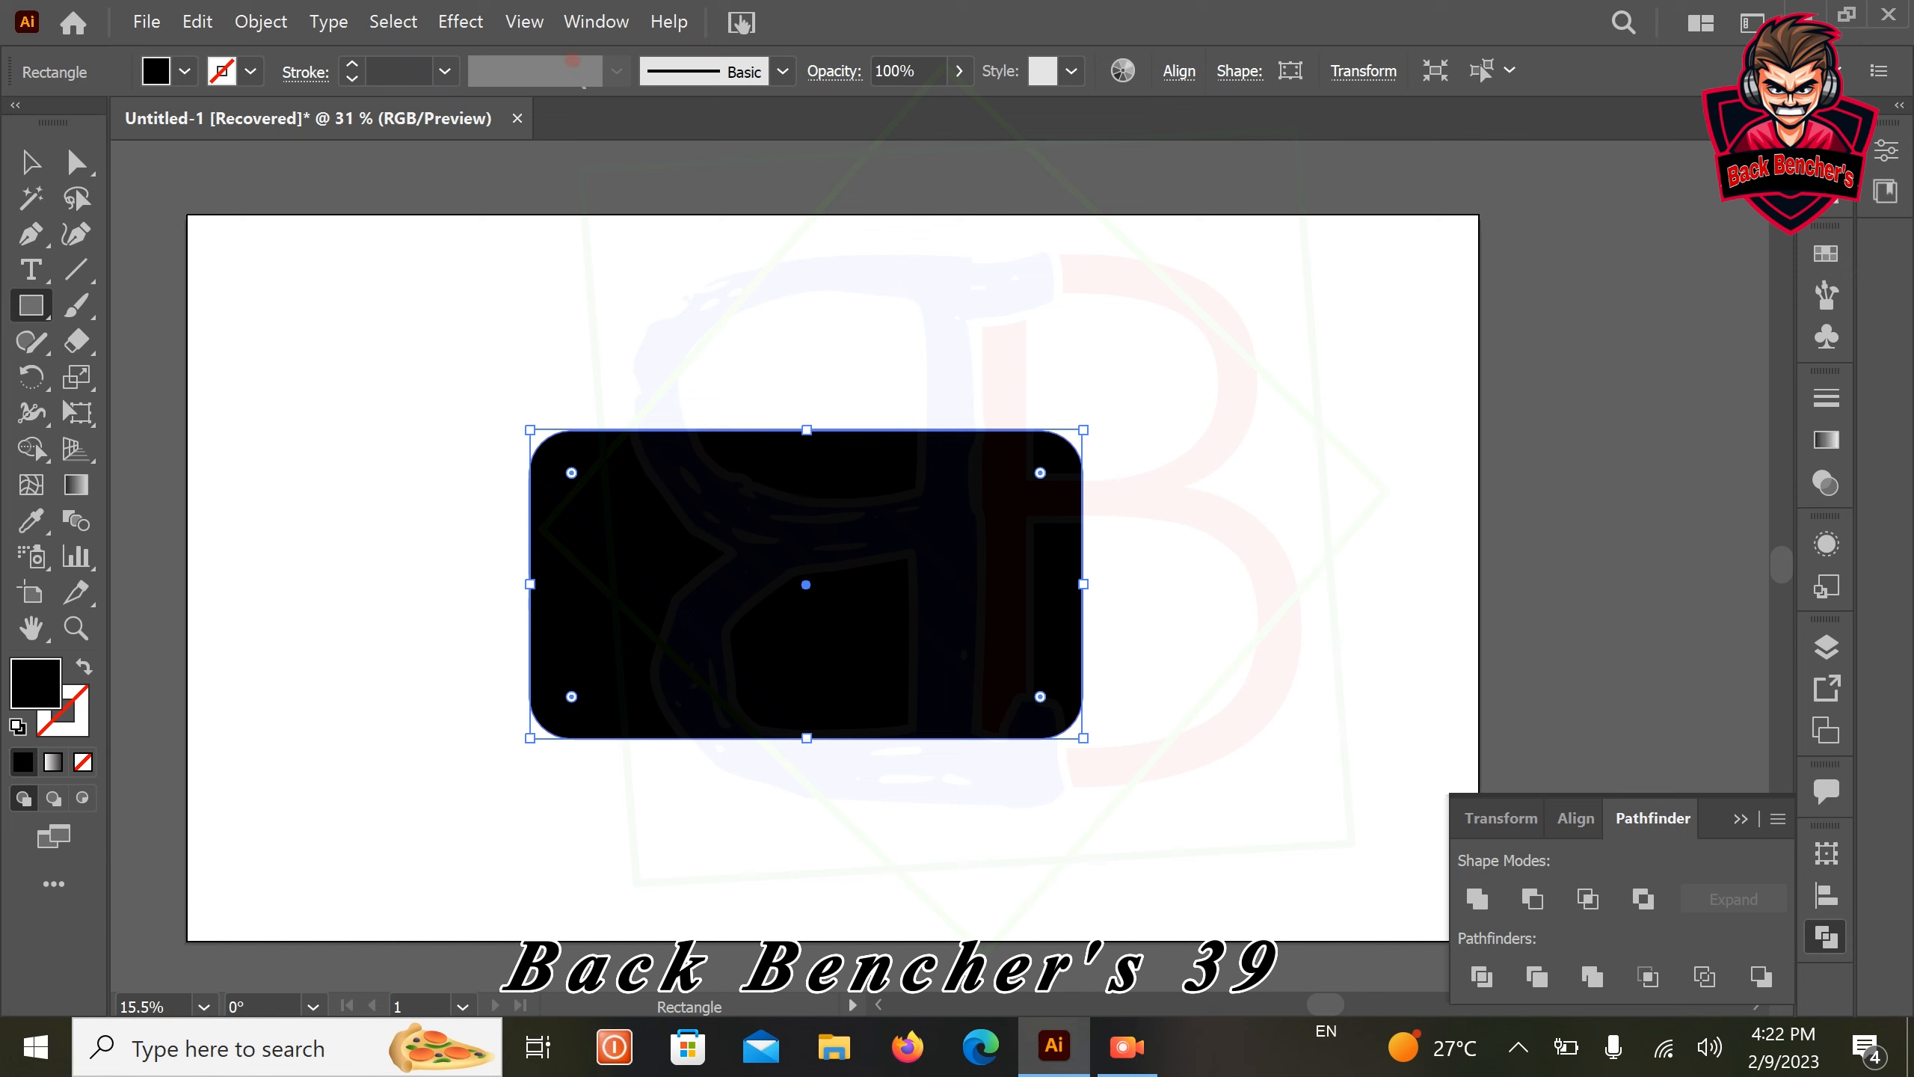
Apply the Pathfinder Unite operation to the black rounded rectangle to turn it into a plain path
{"action": "left_click", "coordinate": [616, 15]}
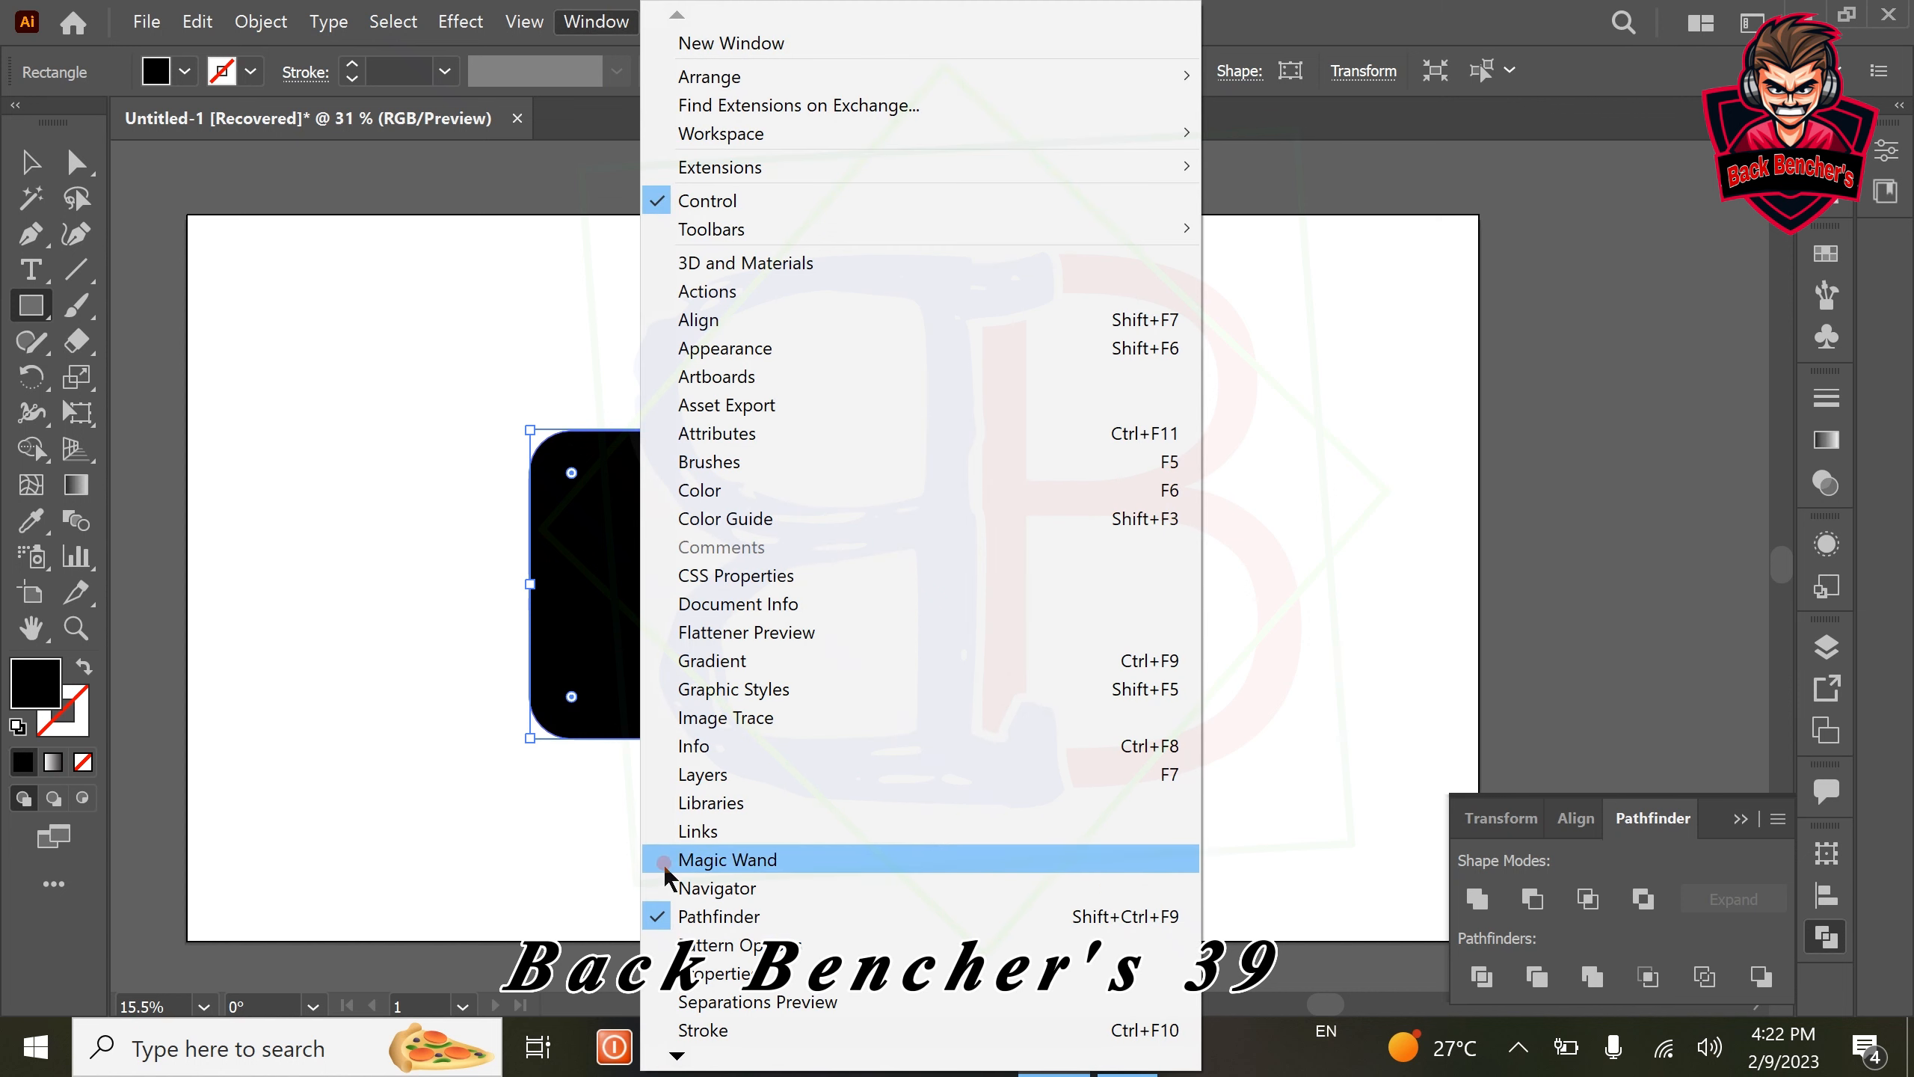
{"action": "left_click", "coordinate": [780, 917]}
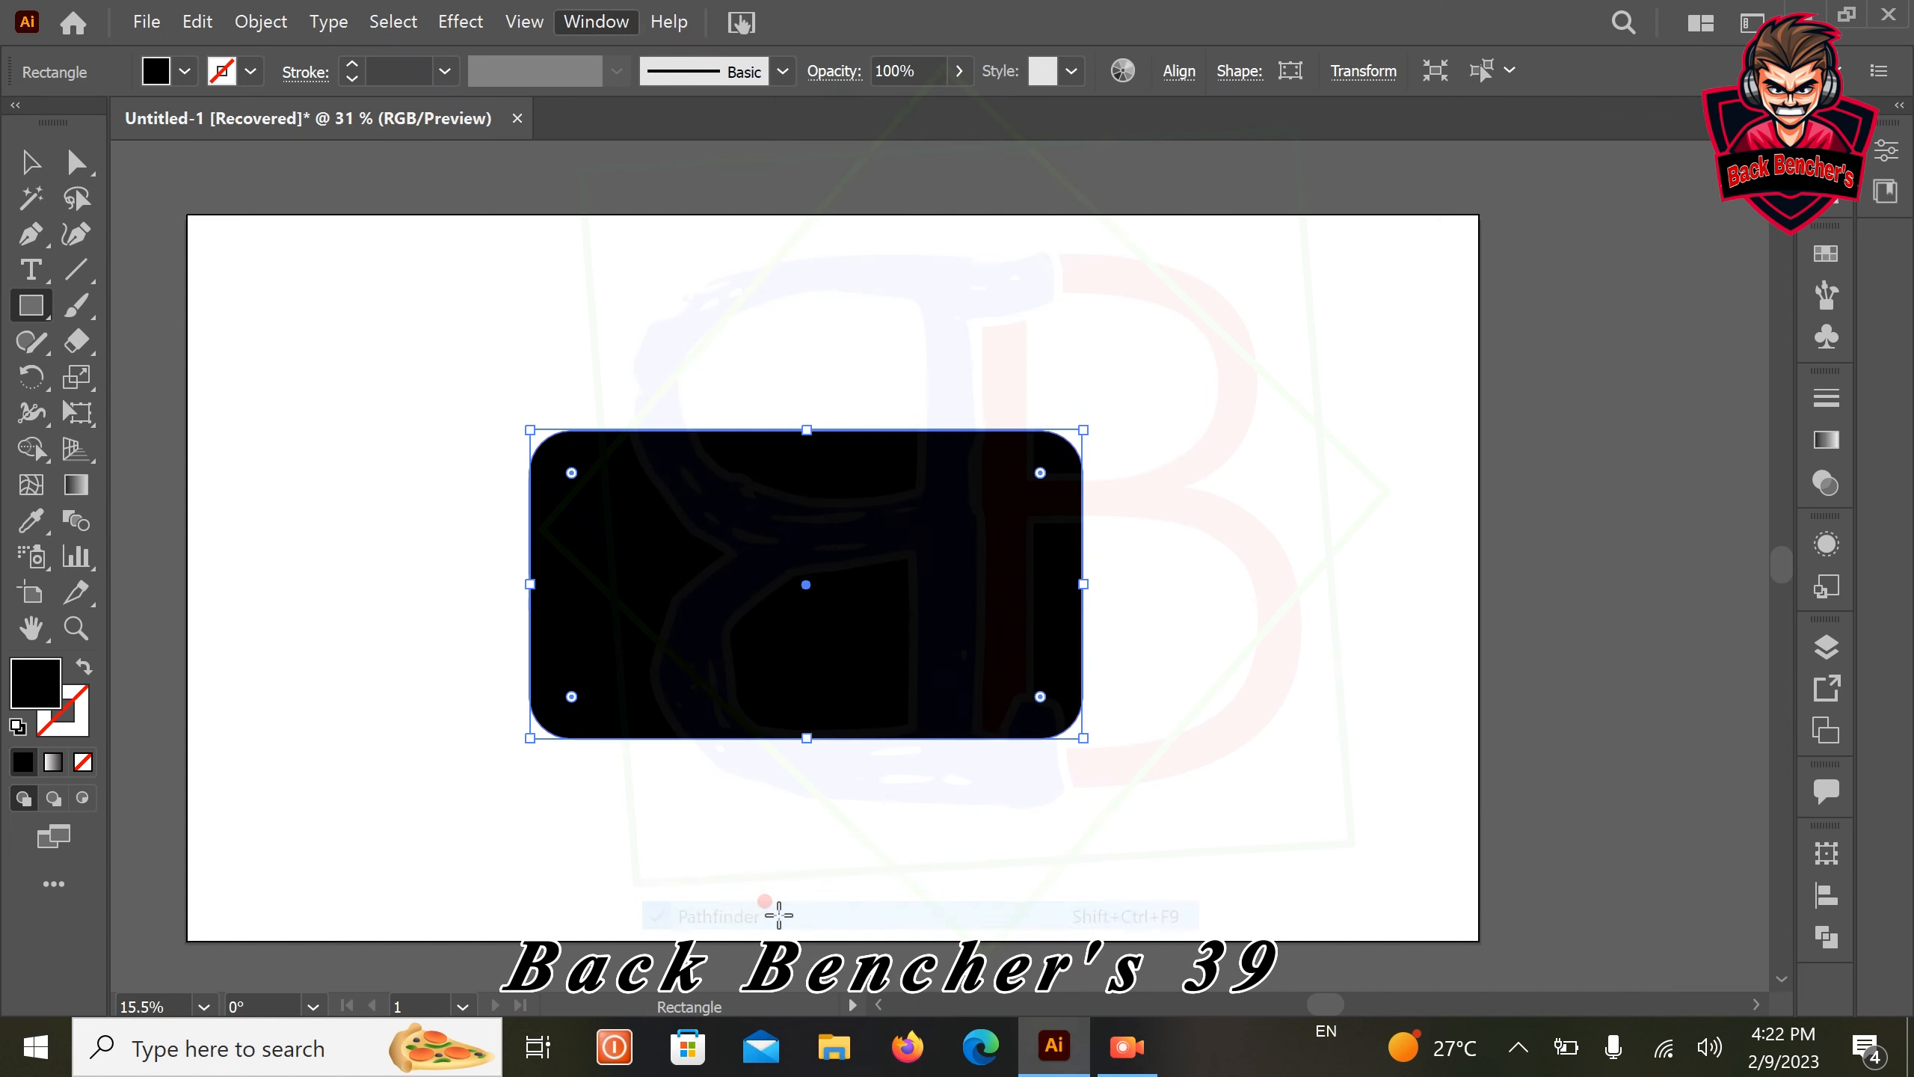
{"action": "left_click", "coordinate": [1826, 936]}
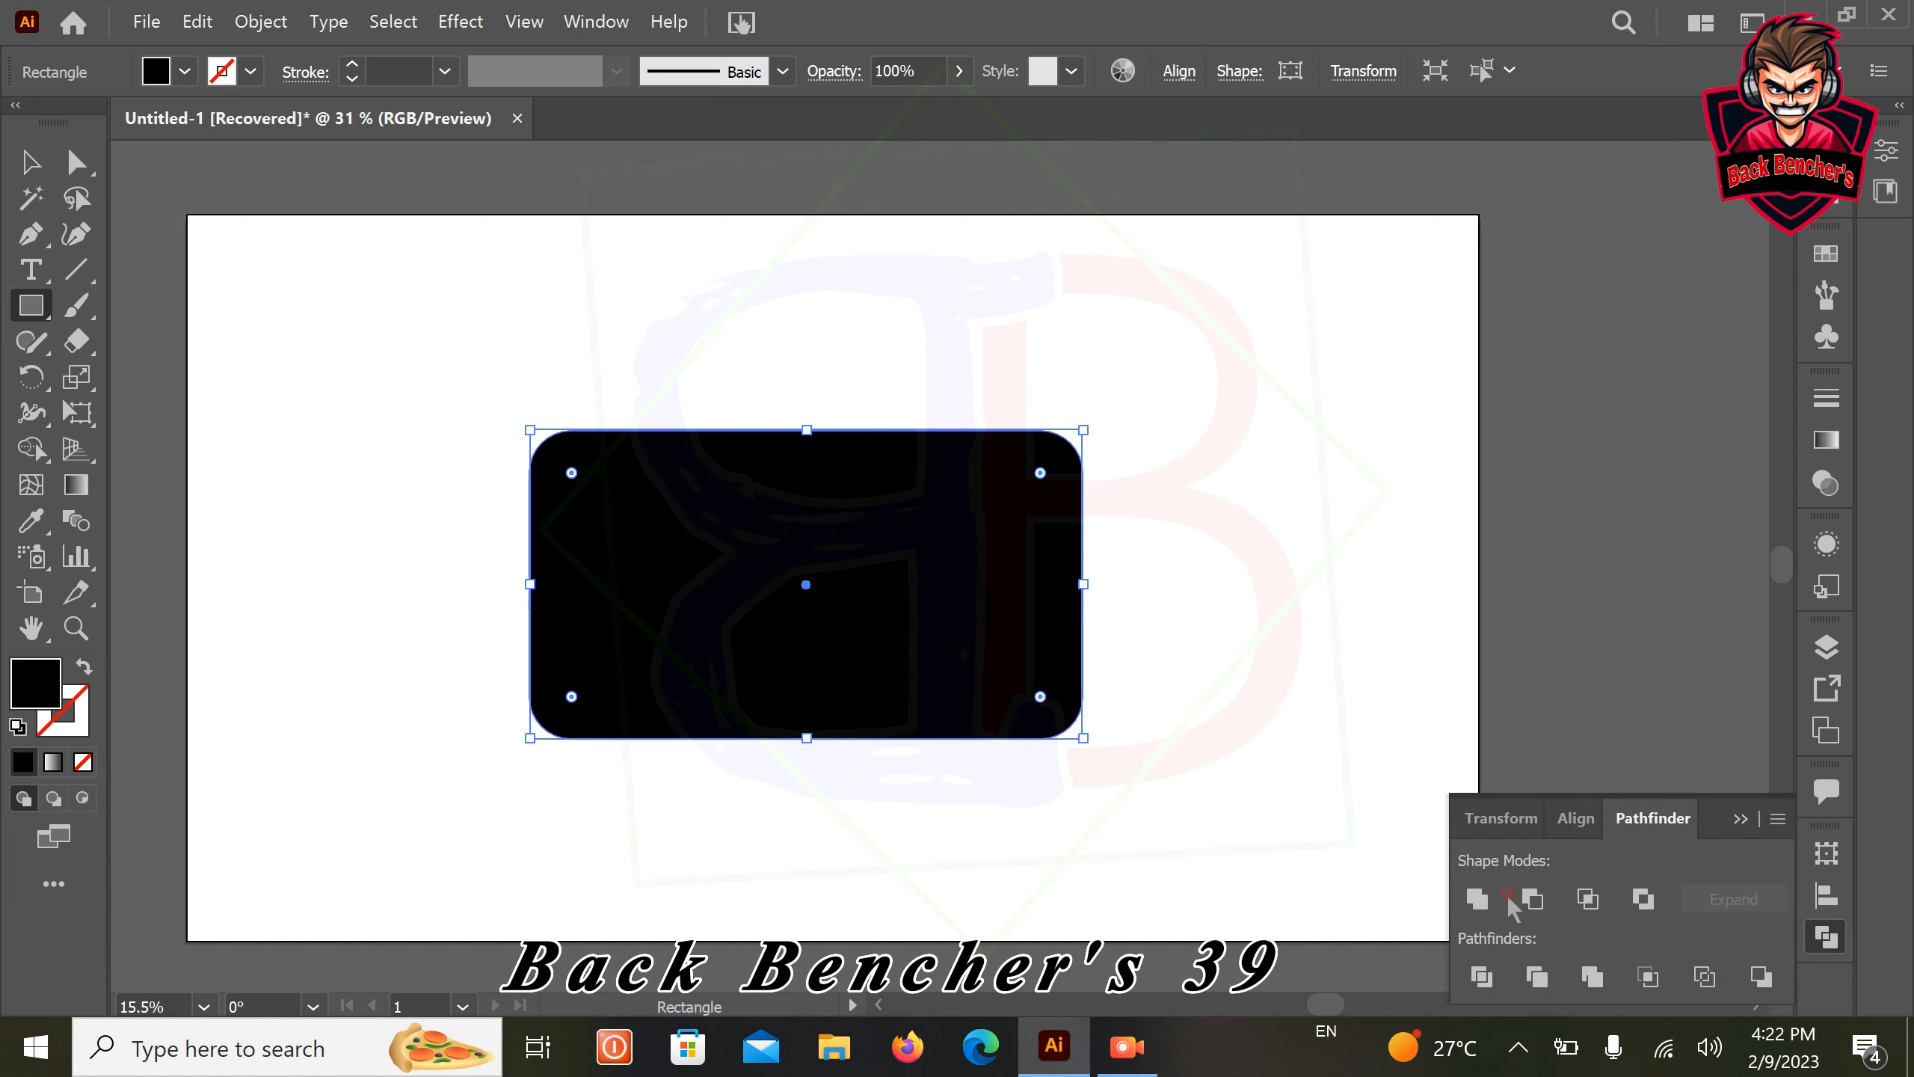
{"action": "left_click", "coordinate": [1475, 898]}
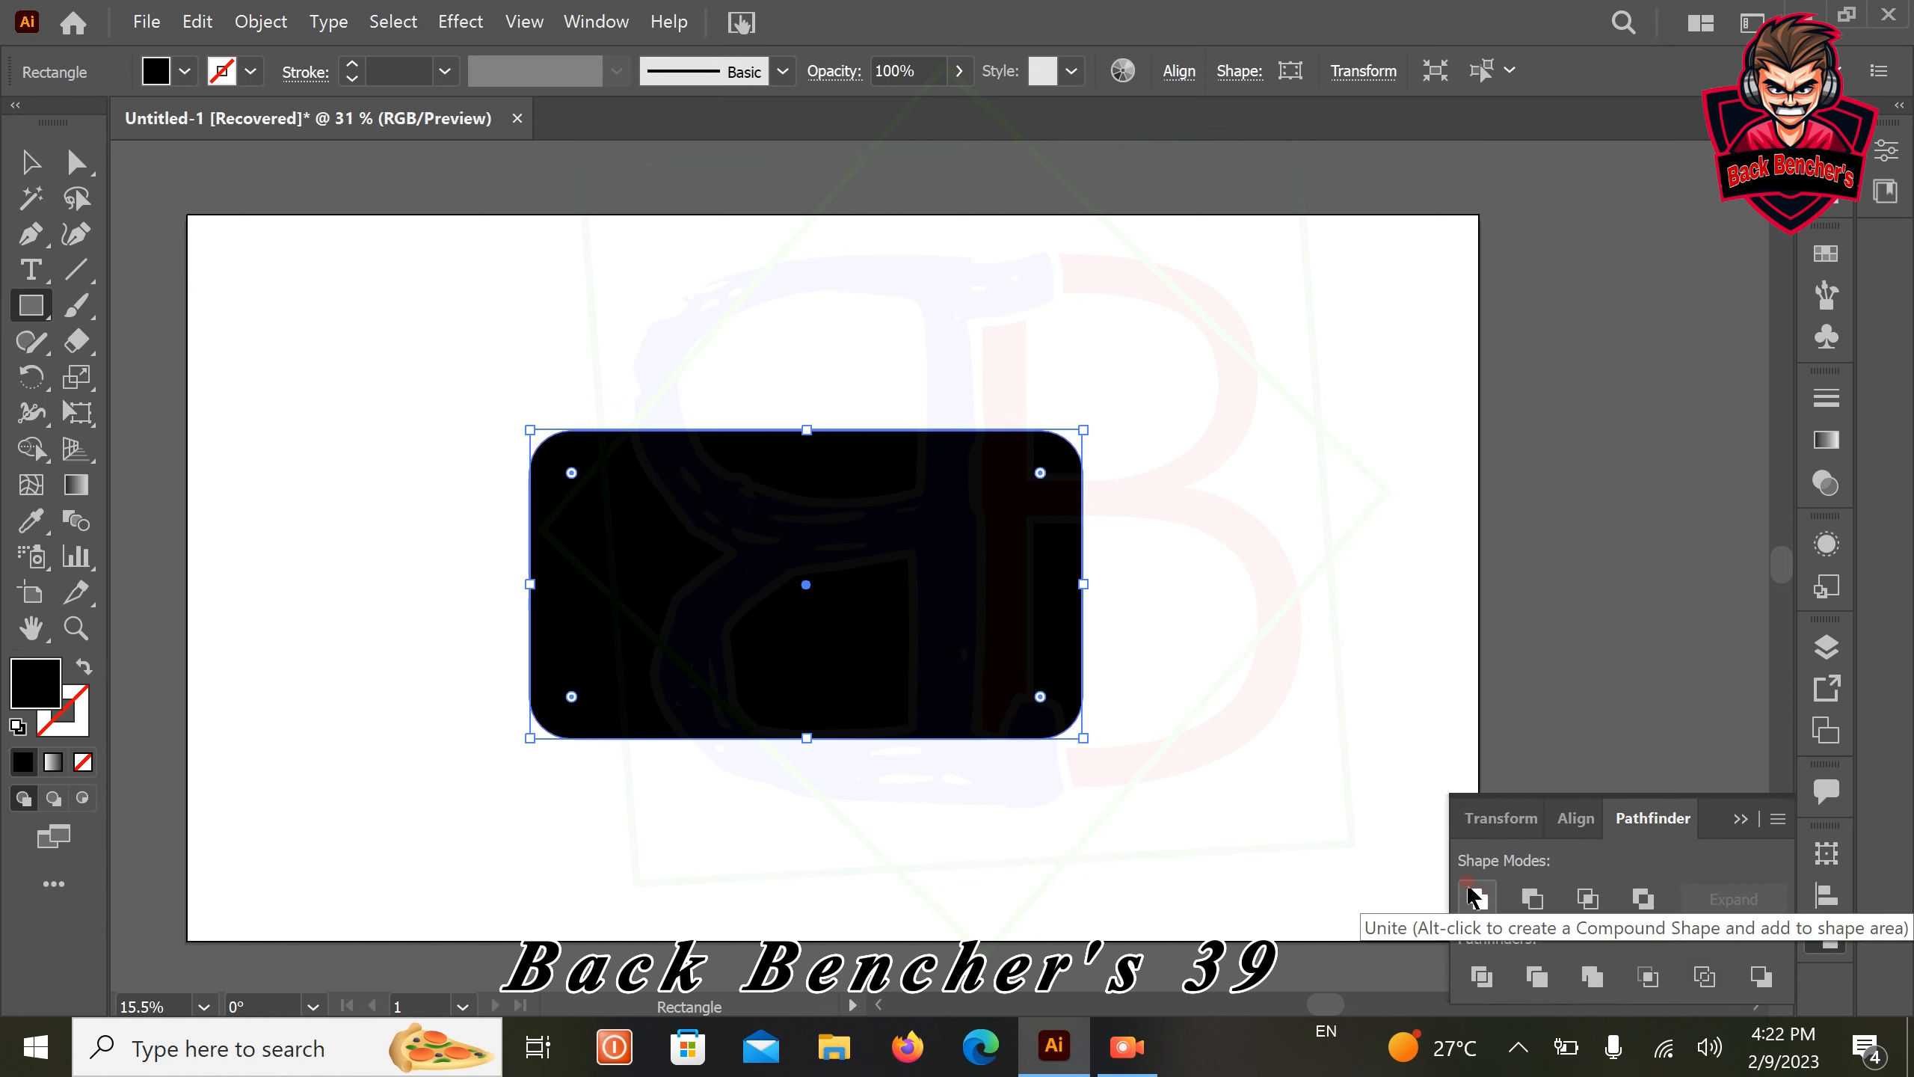
{"action": "left_click", "coordinate": [1476, 899]}
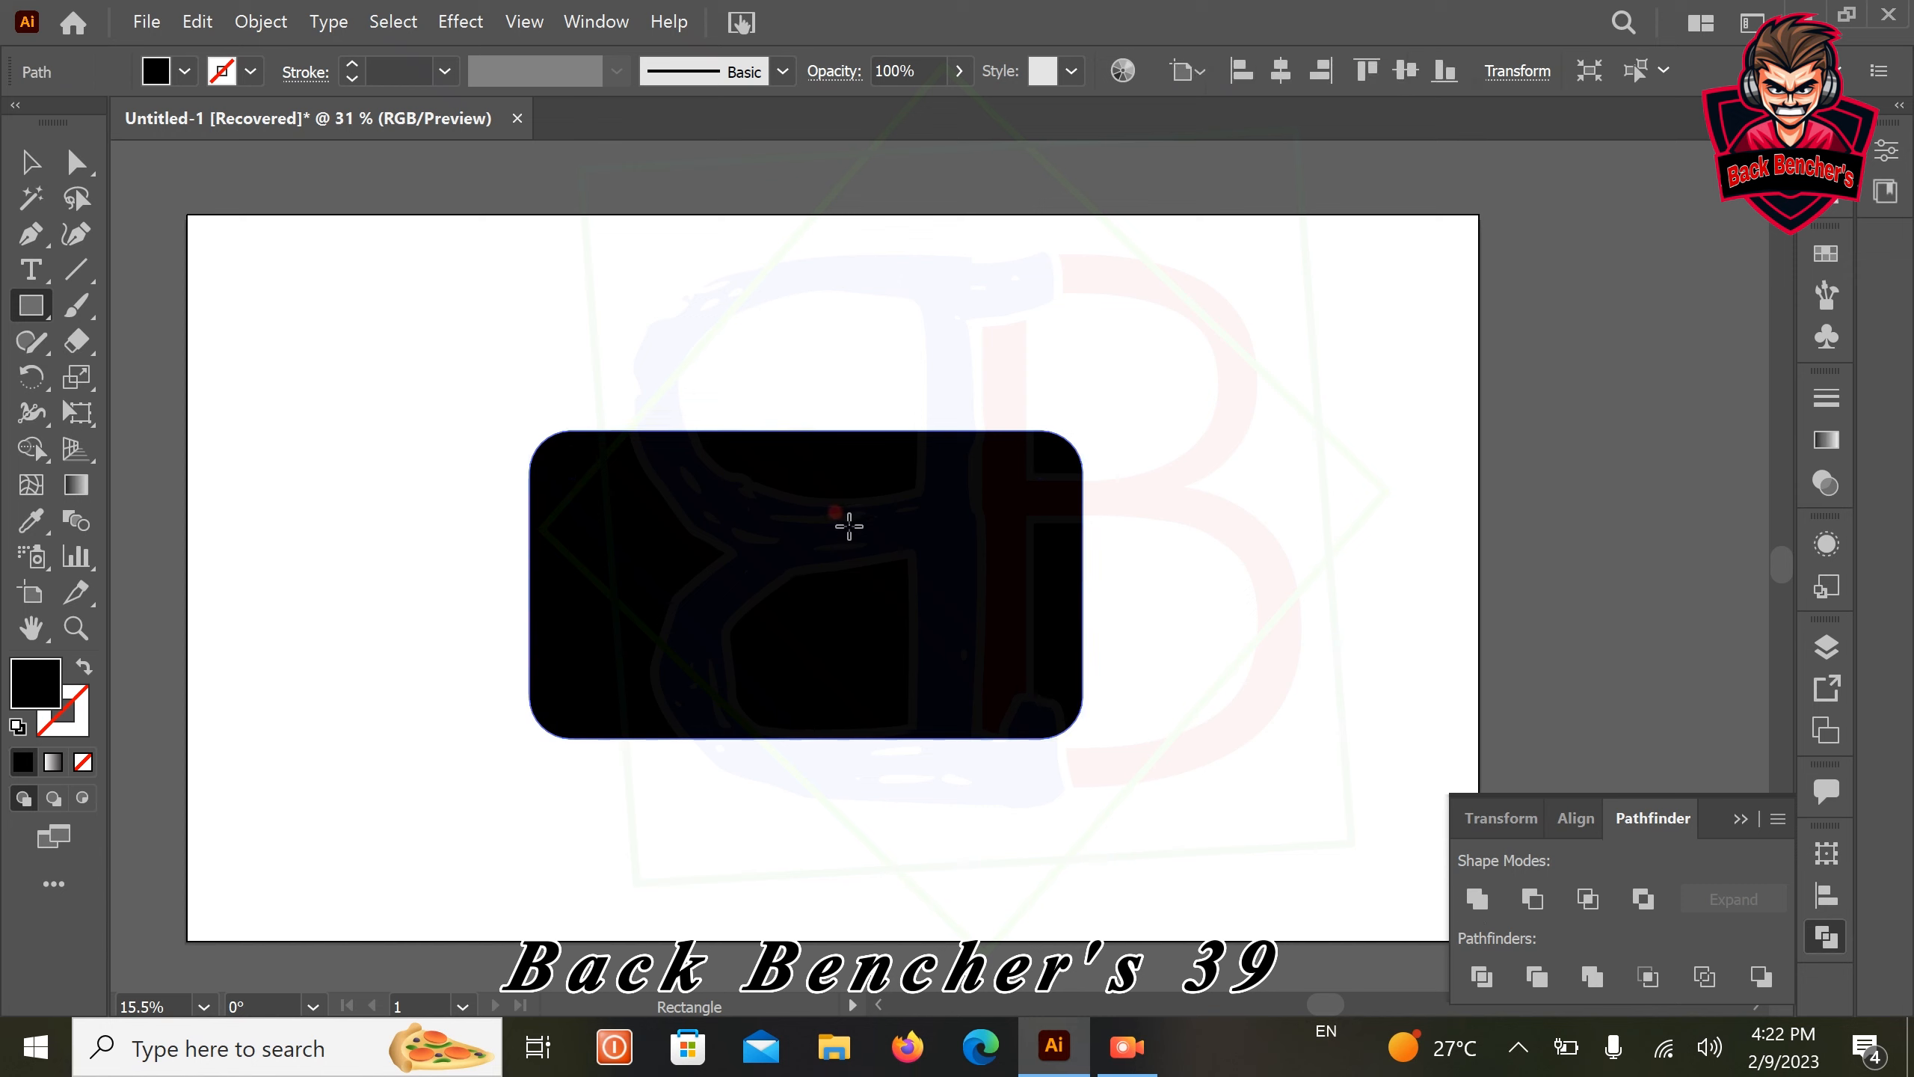
Apply an envelope warp to the black rounded shape with the Inflate style and a 10% bend
{"action": "left_click", "coordinate": [264, 22]}
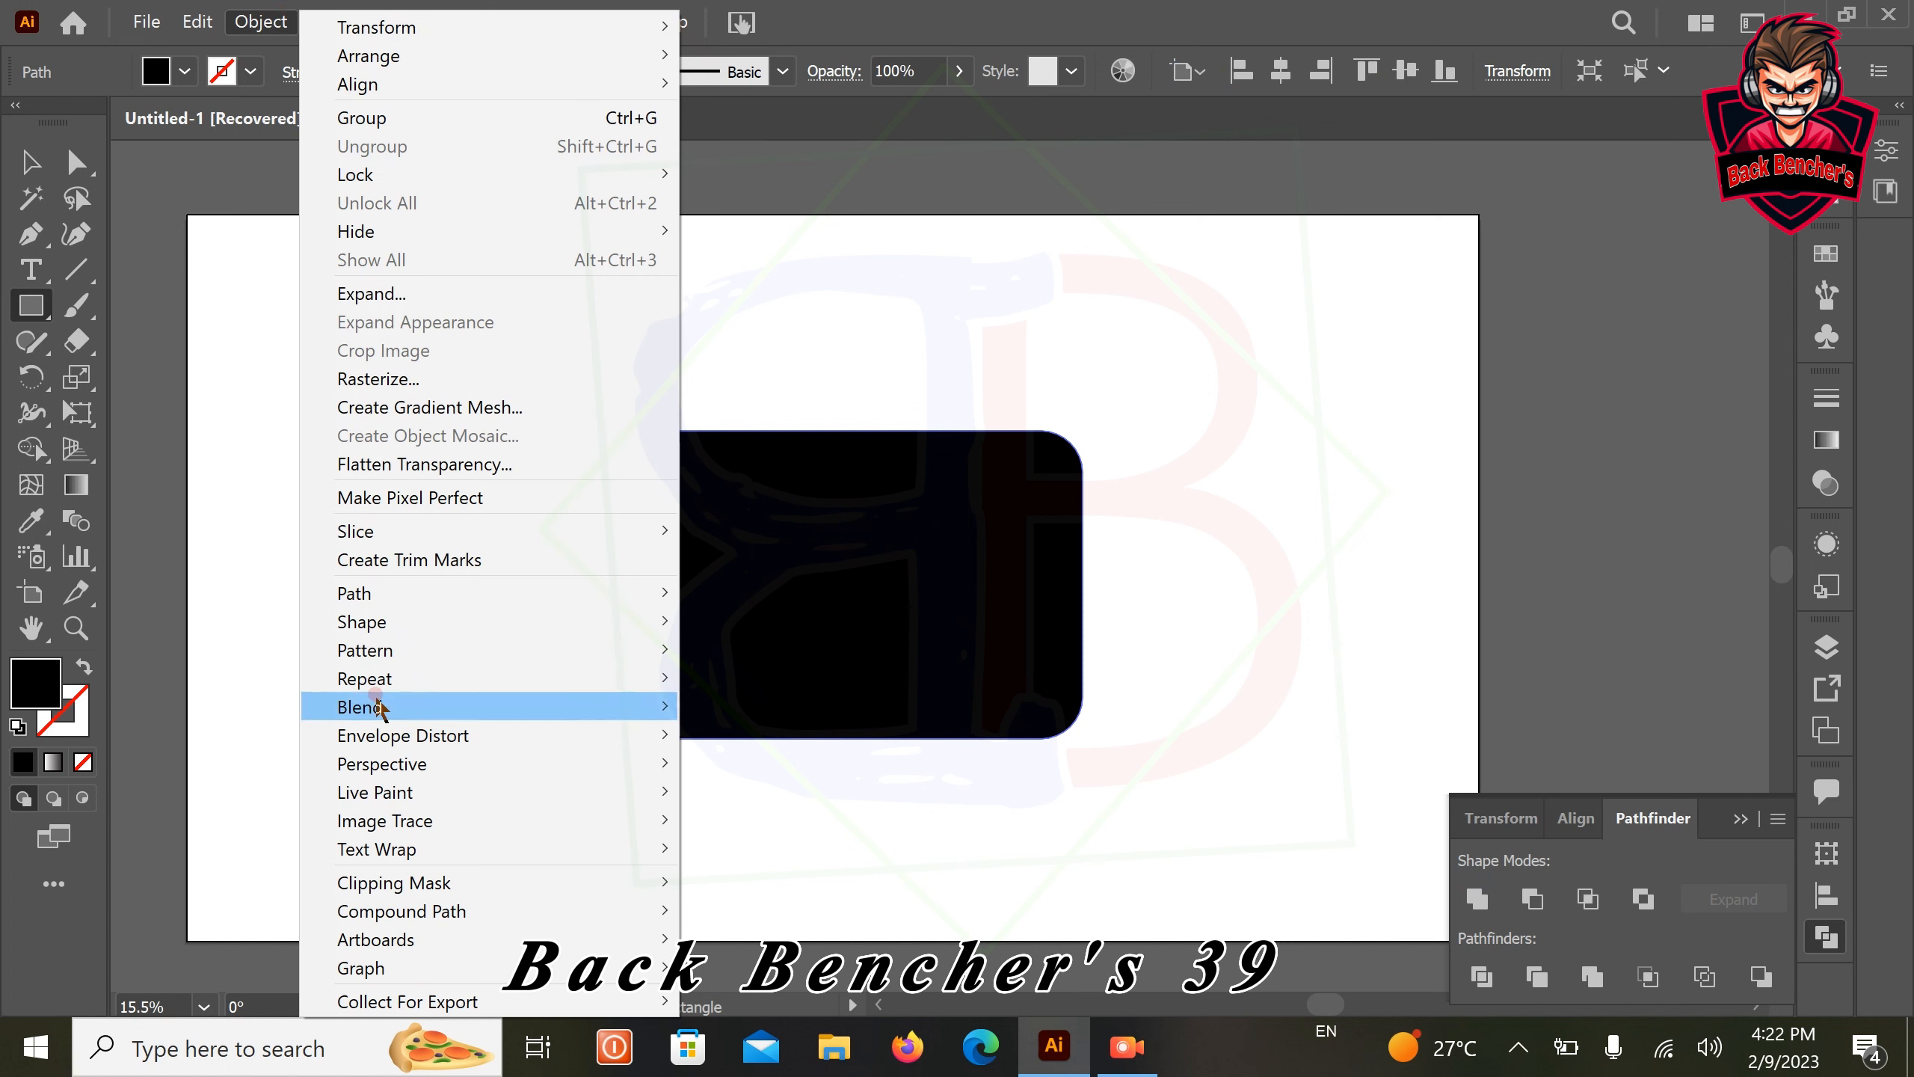
{"action": "mouse_move", "coordinate": [363, 744]}
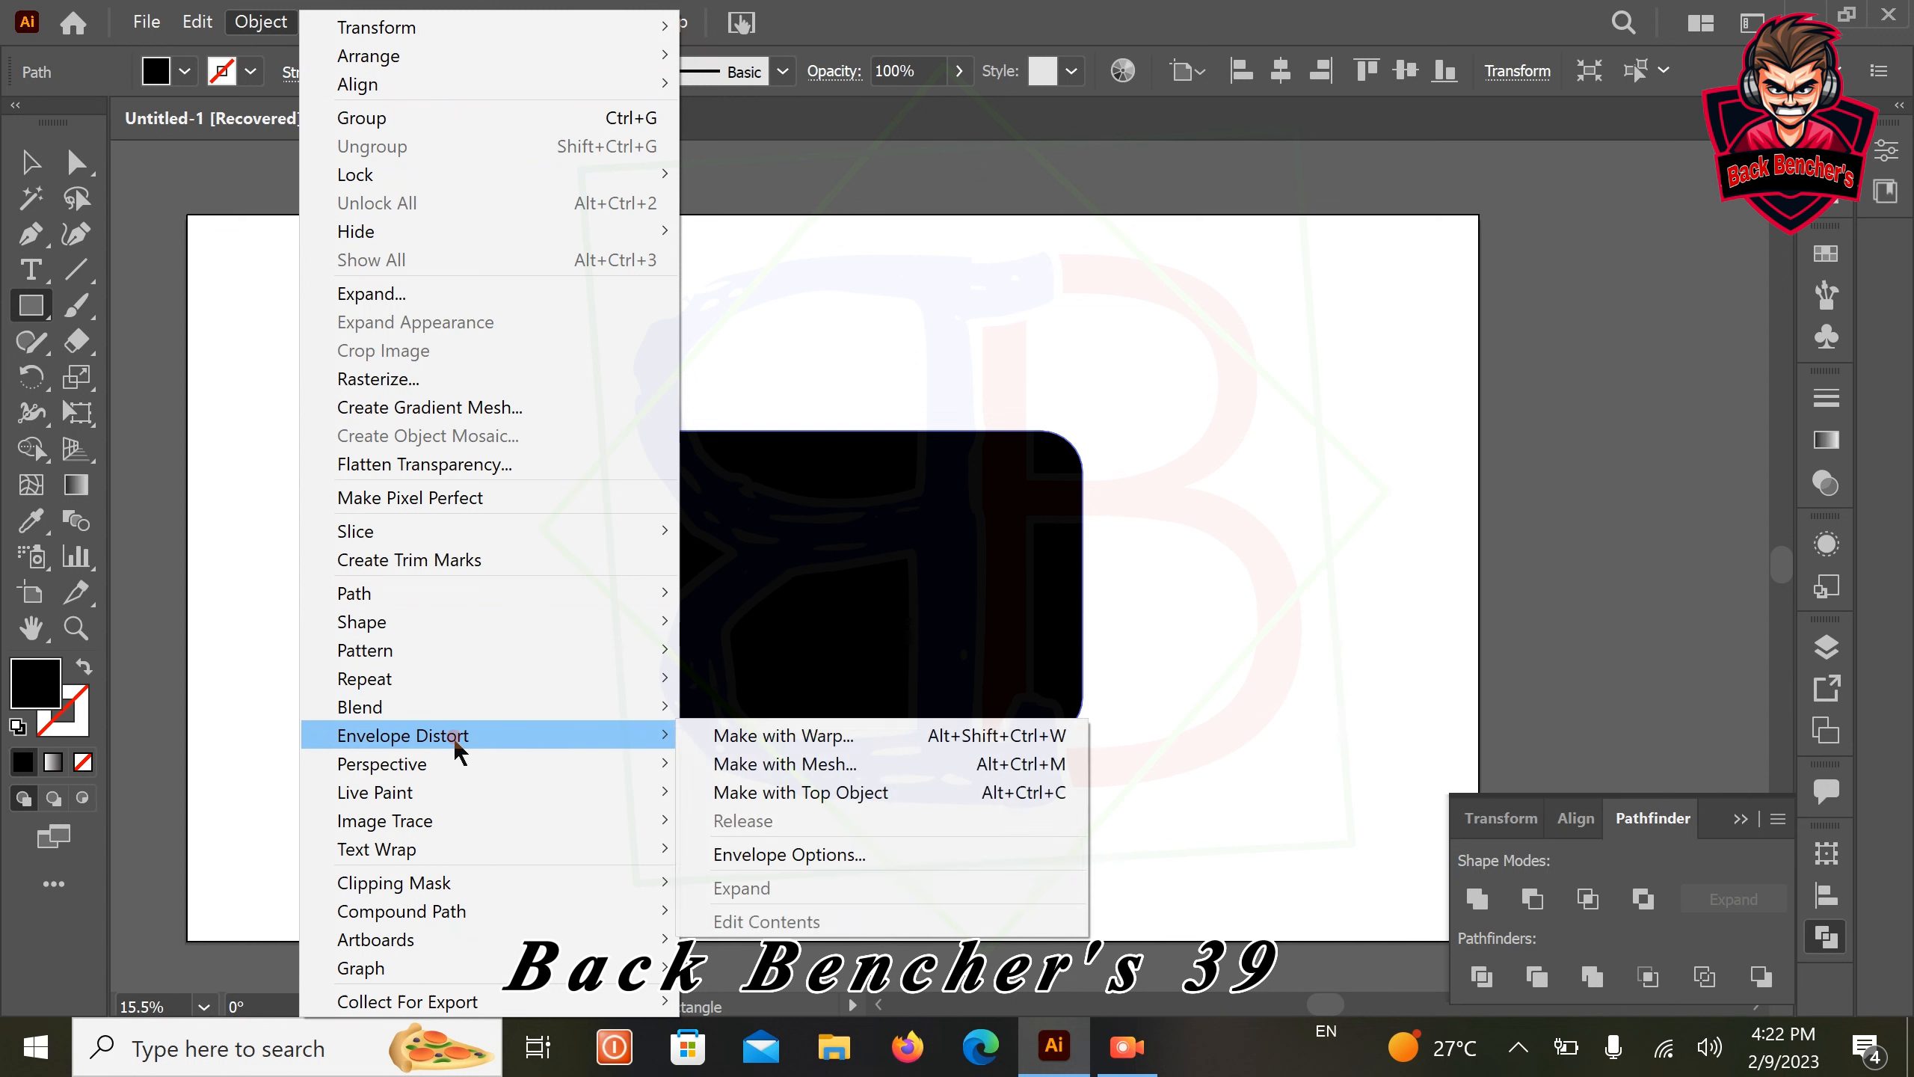
{"action": "left_click", "coordinate": [822, 739]}
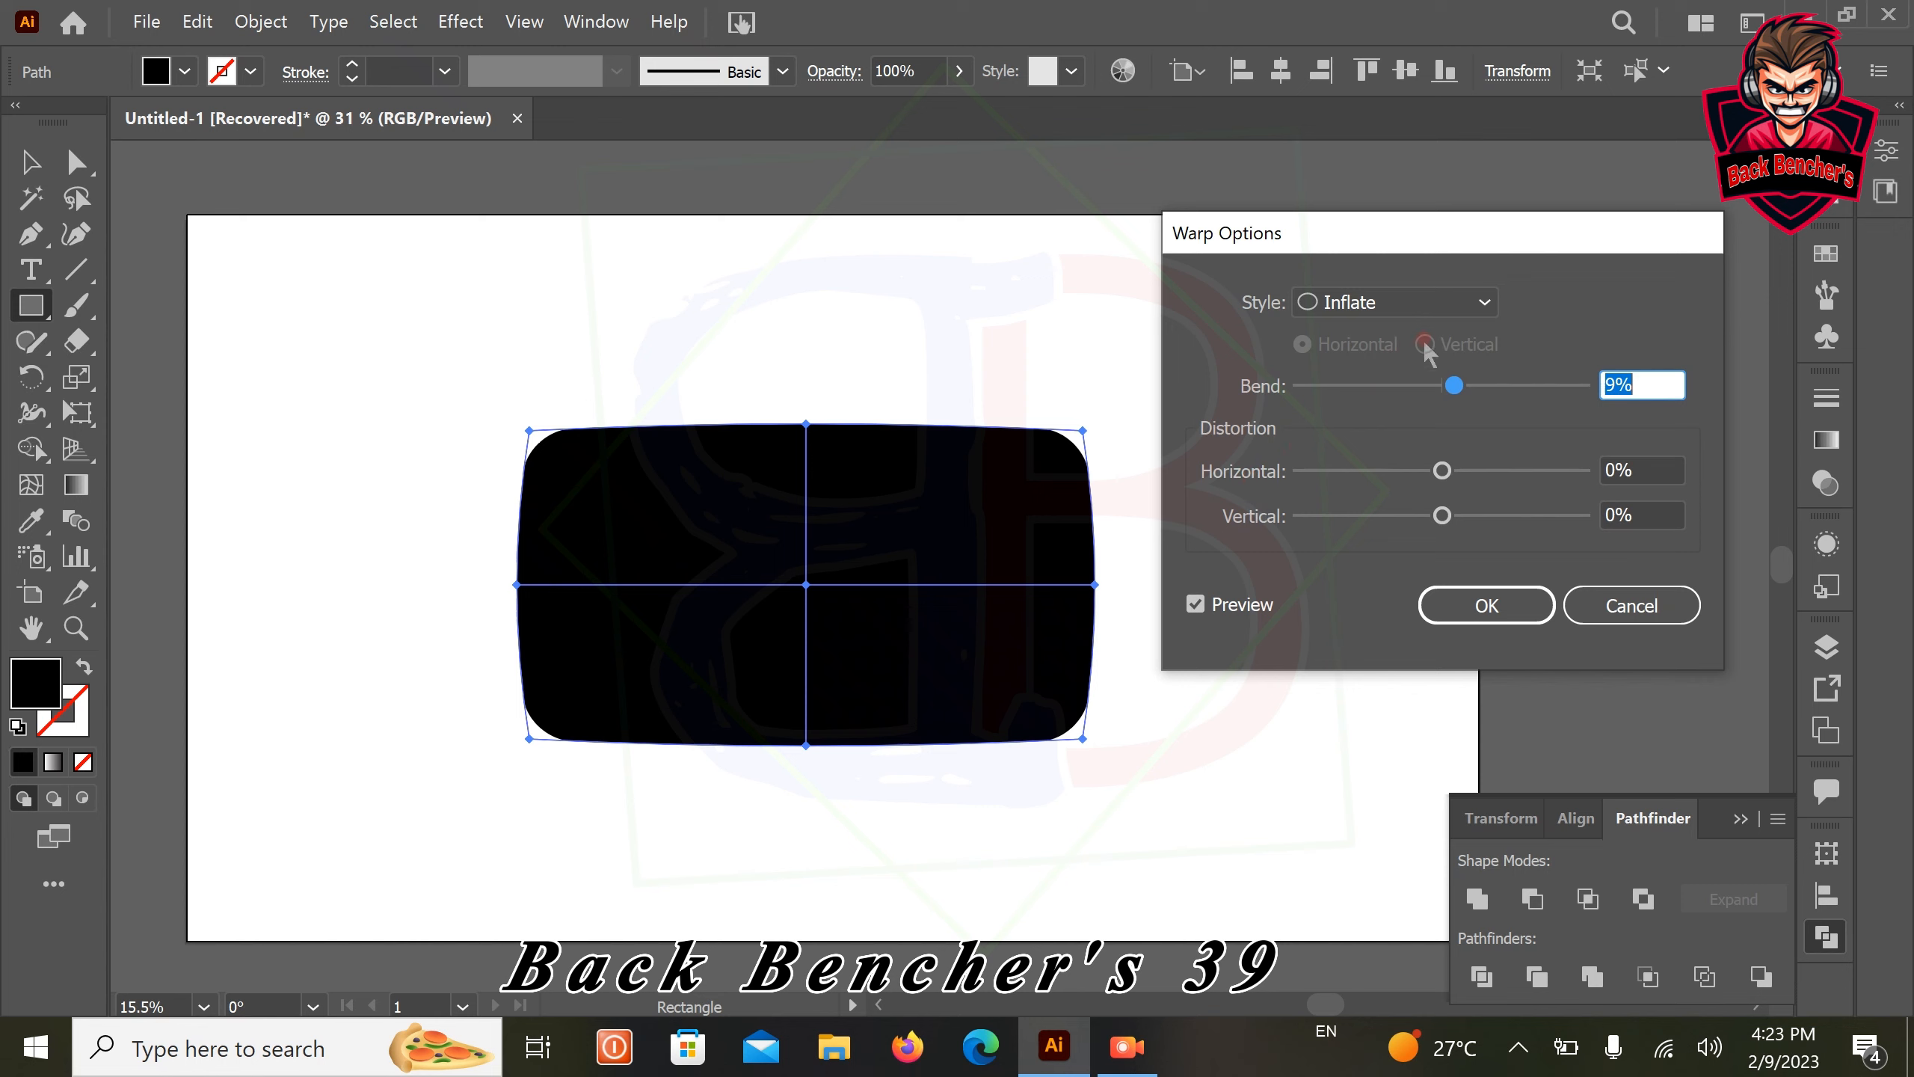
{"action": "left_click", "coordinate": [1480, 304]}
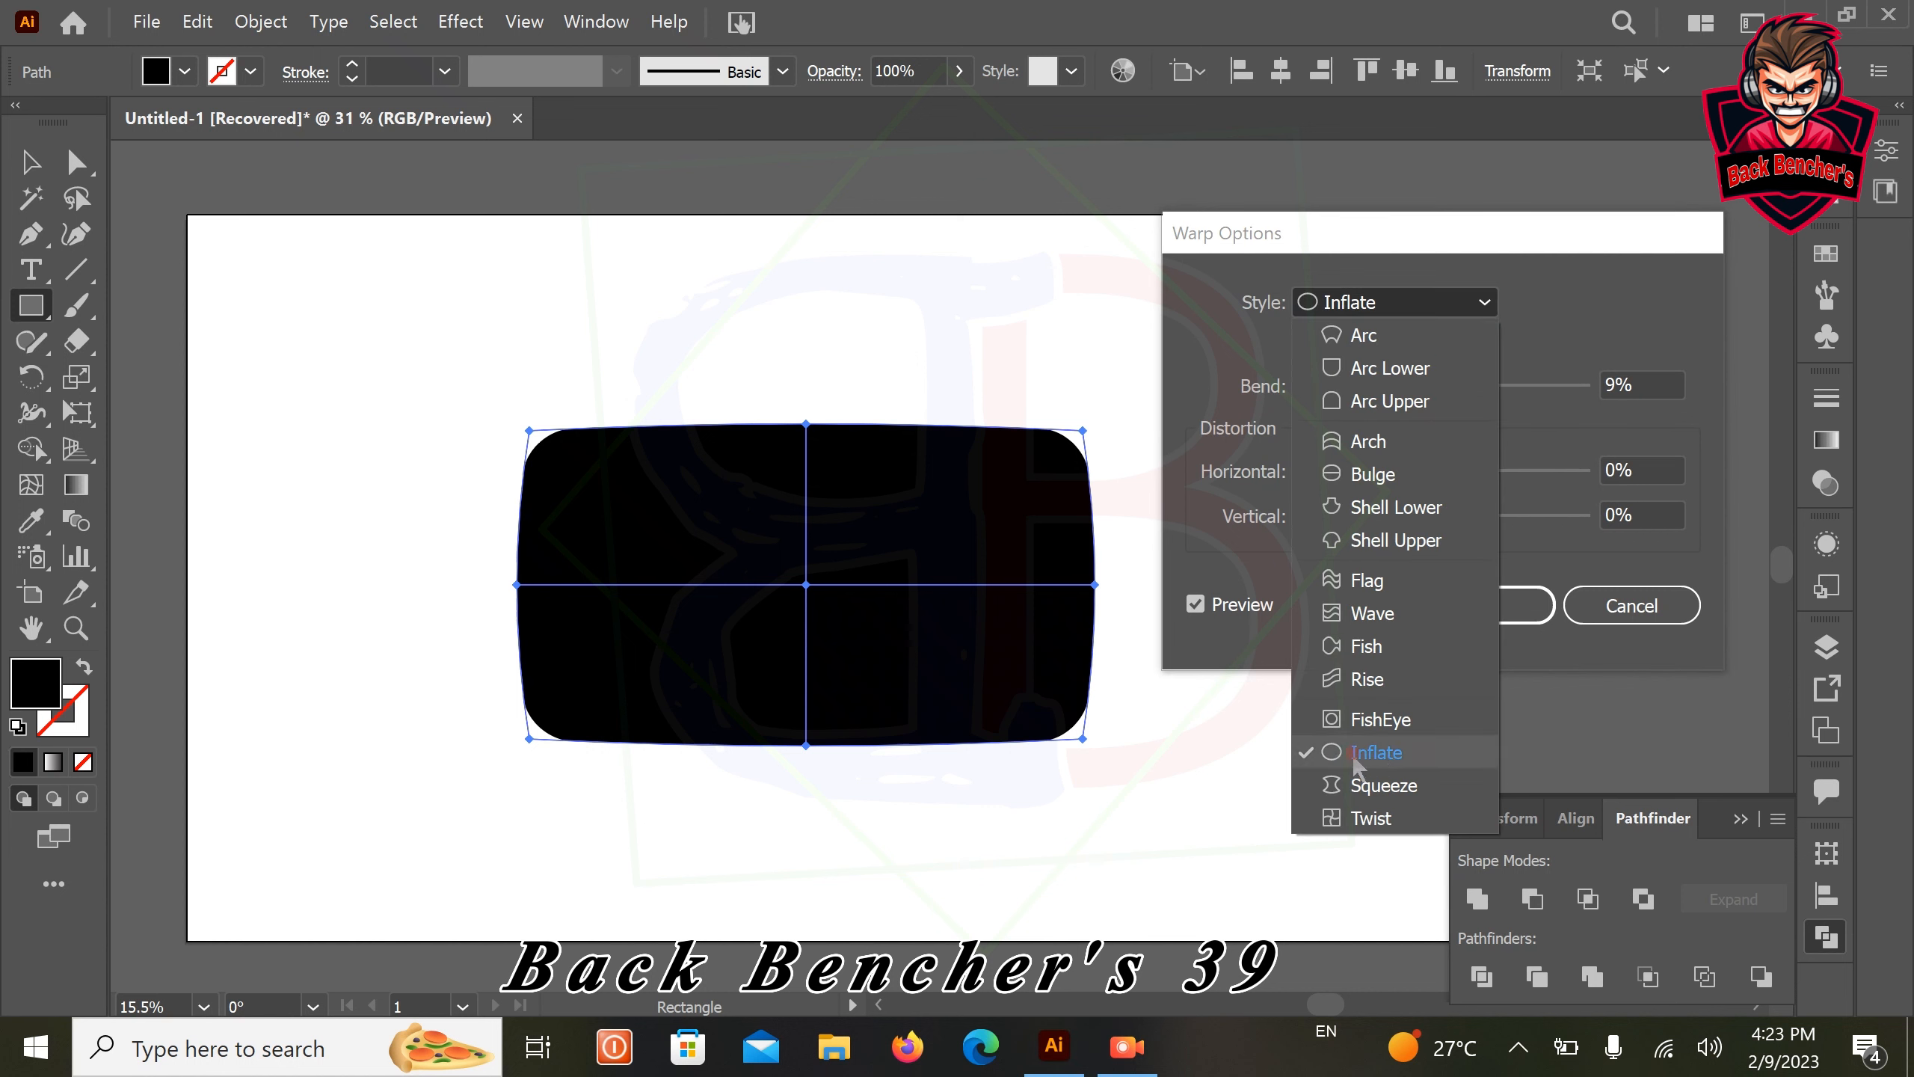
{"action": "left_click", "coordinate": [1396, 756]}
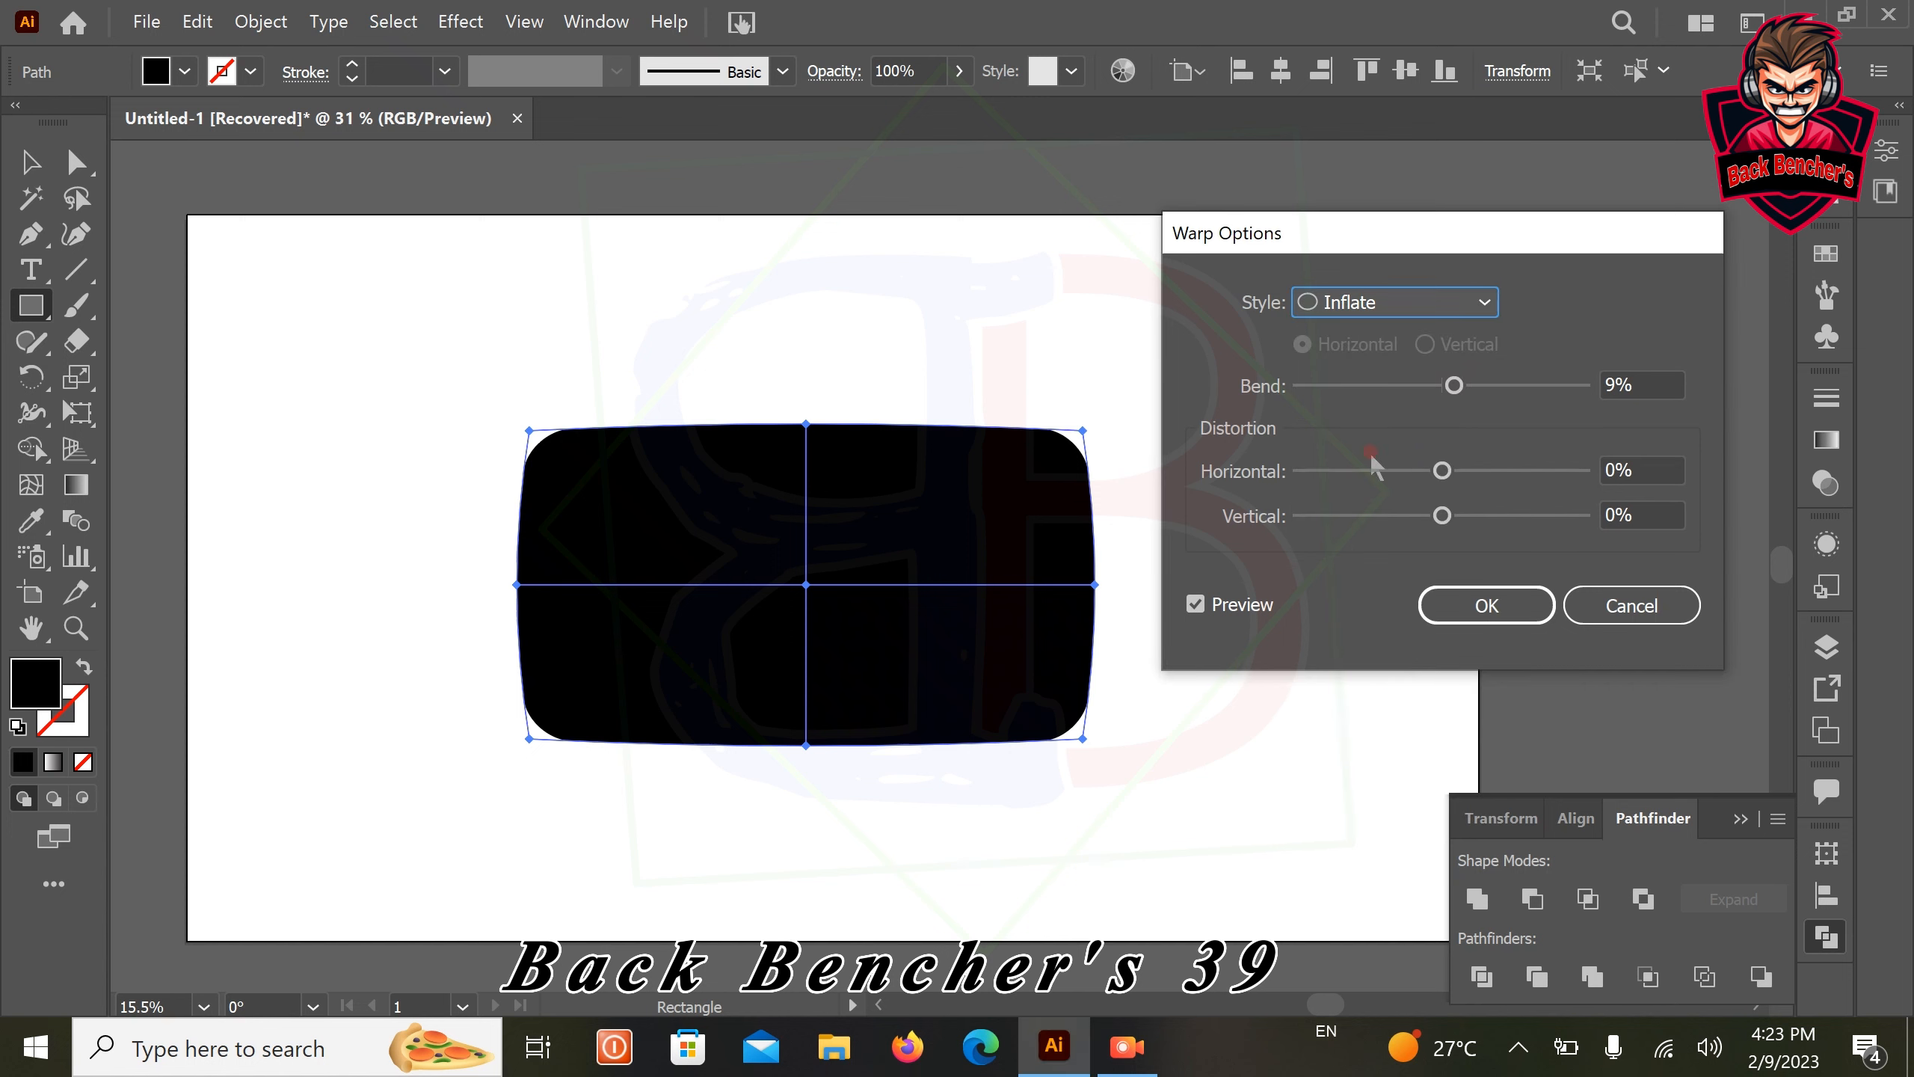
{"action": "left_click_drag", "start_coordinate": [1459, 389], "coordinate": [1458, 391]}
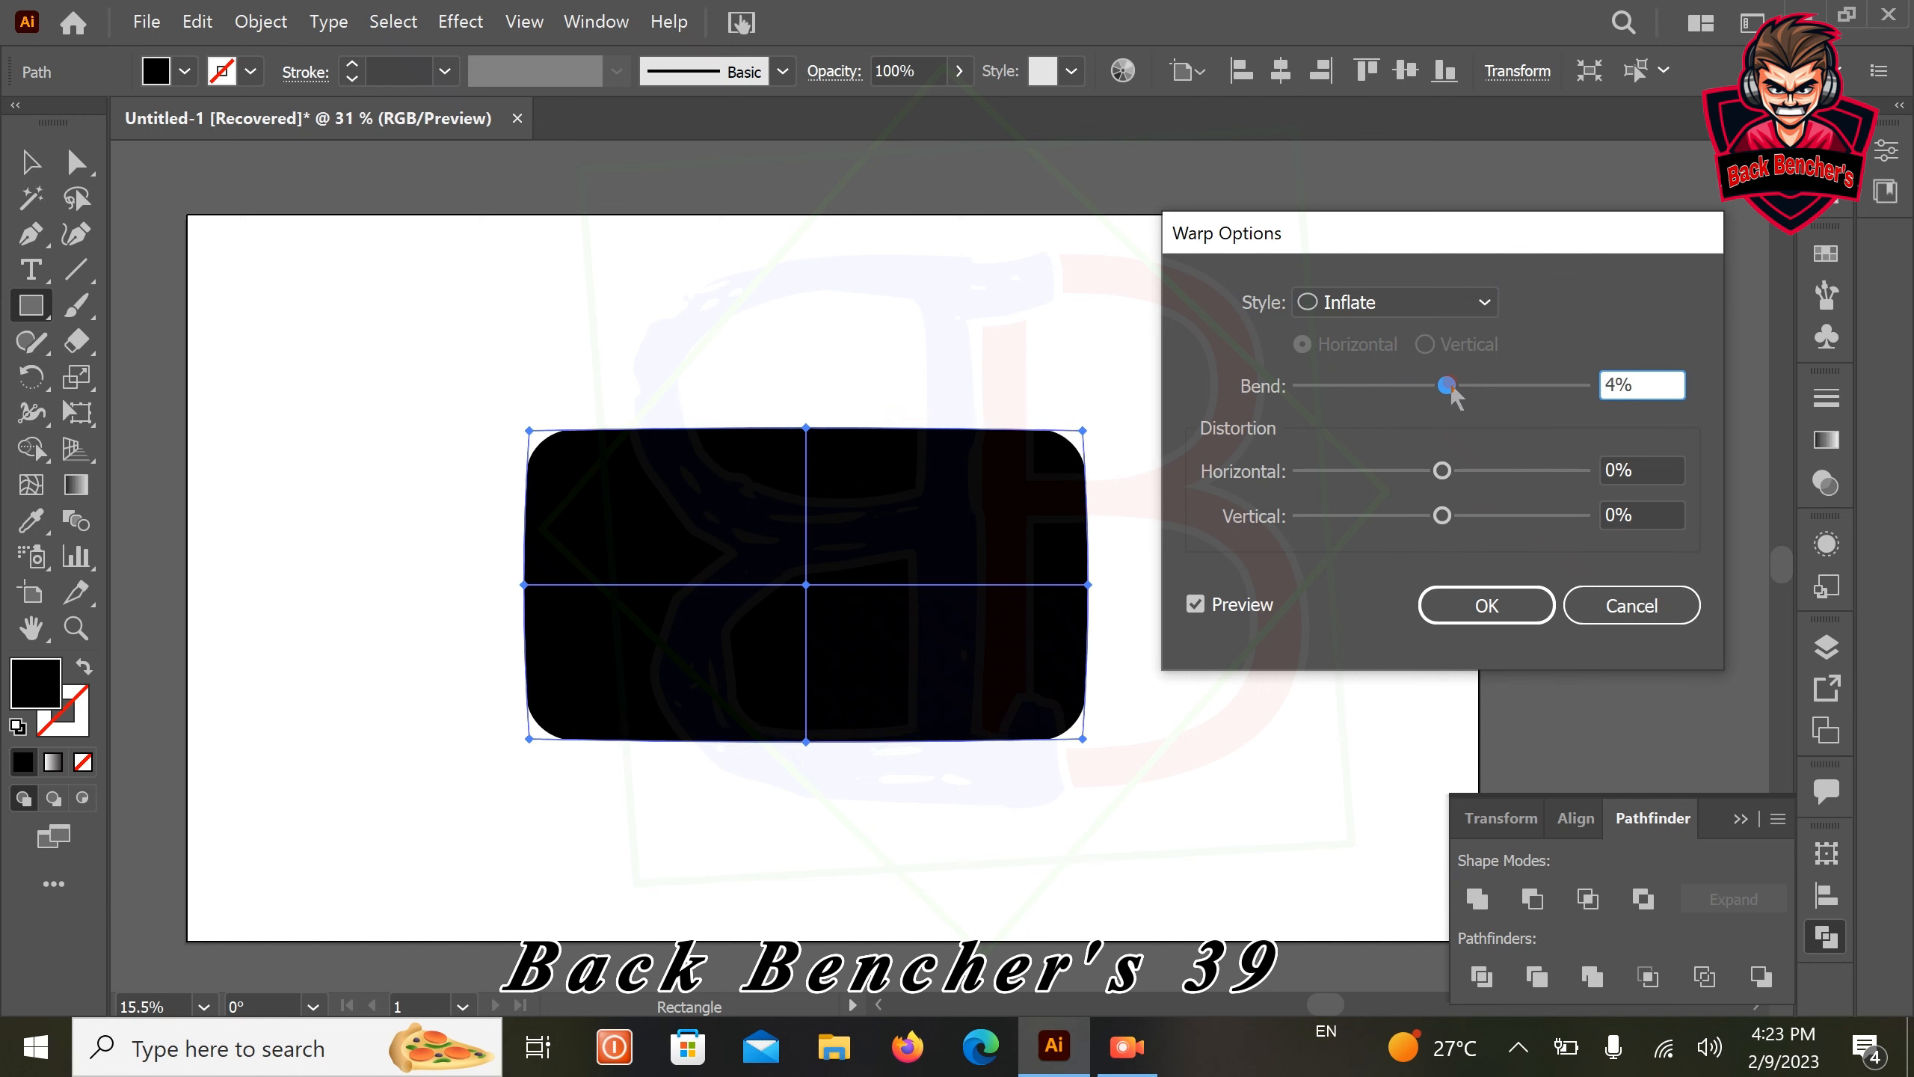
{"action": "left_click_drag", "start_coordinate": [1455, 391], "coordinate": [1456, 396]}
{"action": "left_click_drag", "start_coordinate": [1459, 389], "coordinate": [1466, 397]}
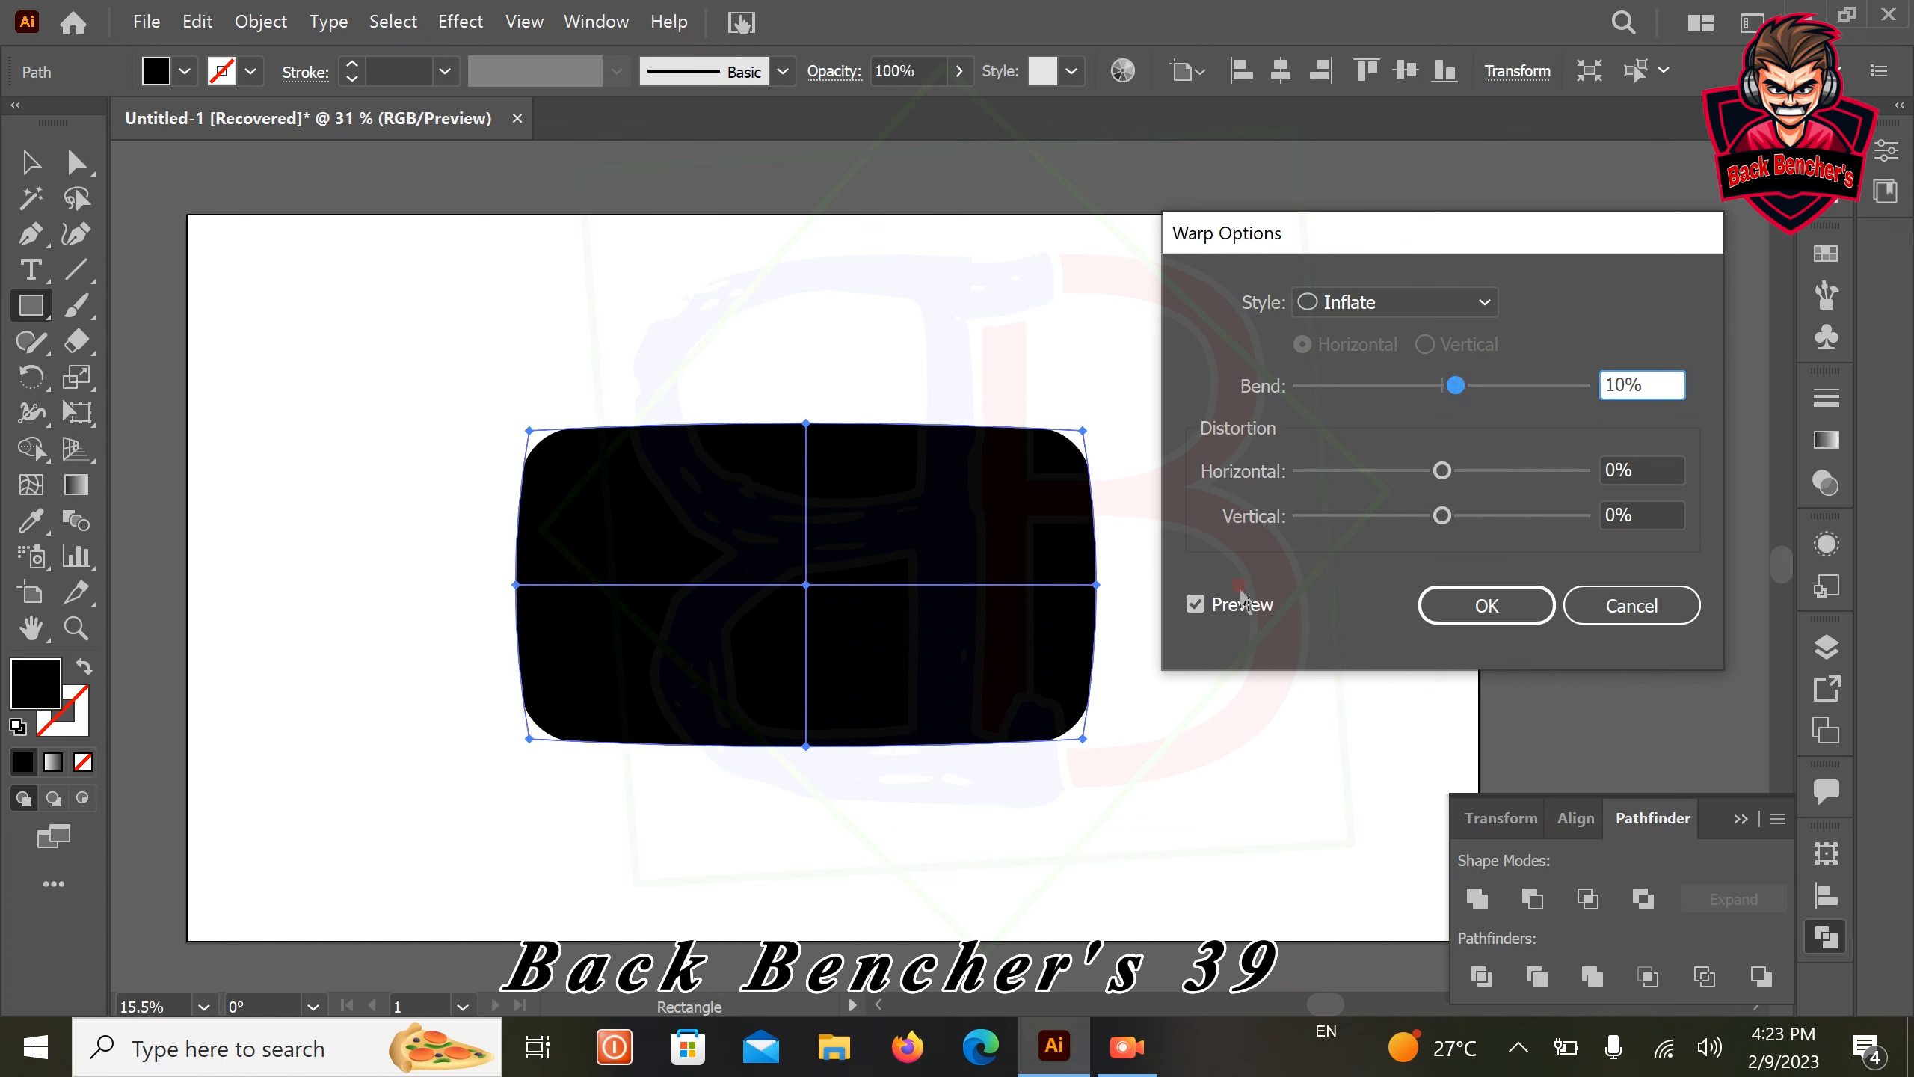
{"action": "left_click", "coordinate": [1477, 605]}
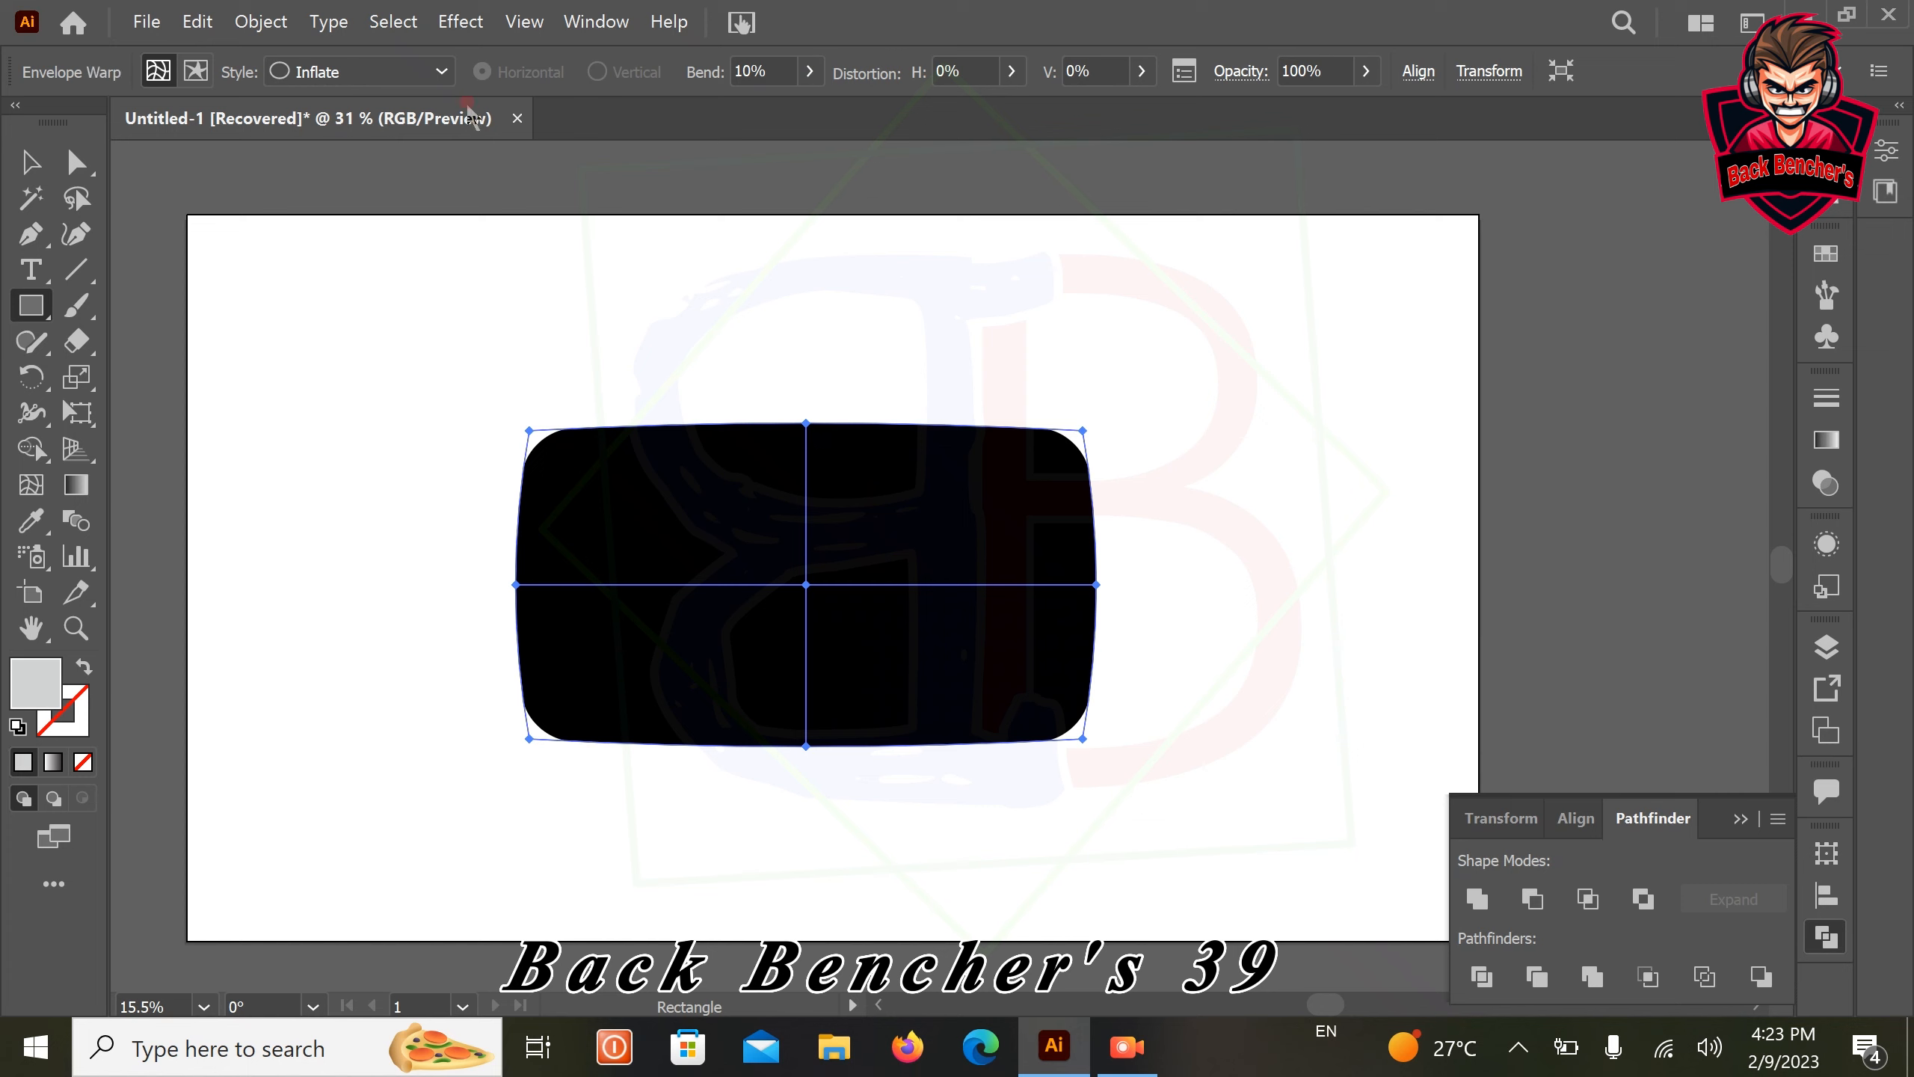
{"action": "left_click", "coordinate": [1757, 817]}
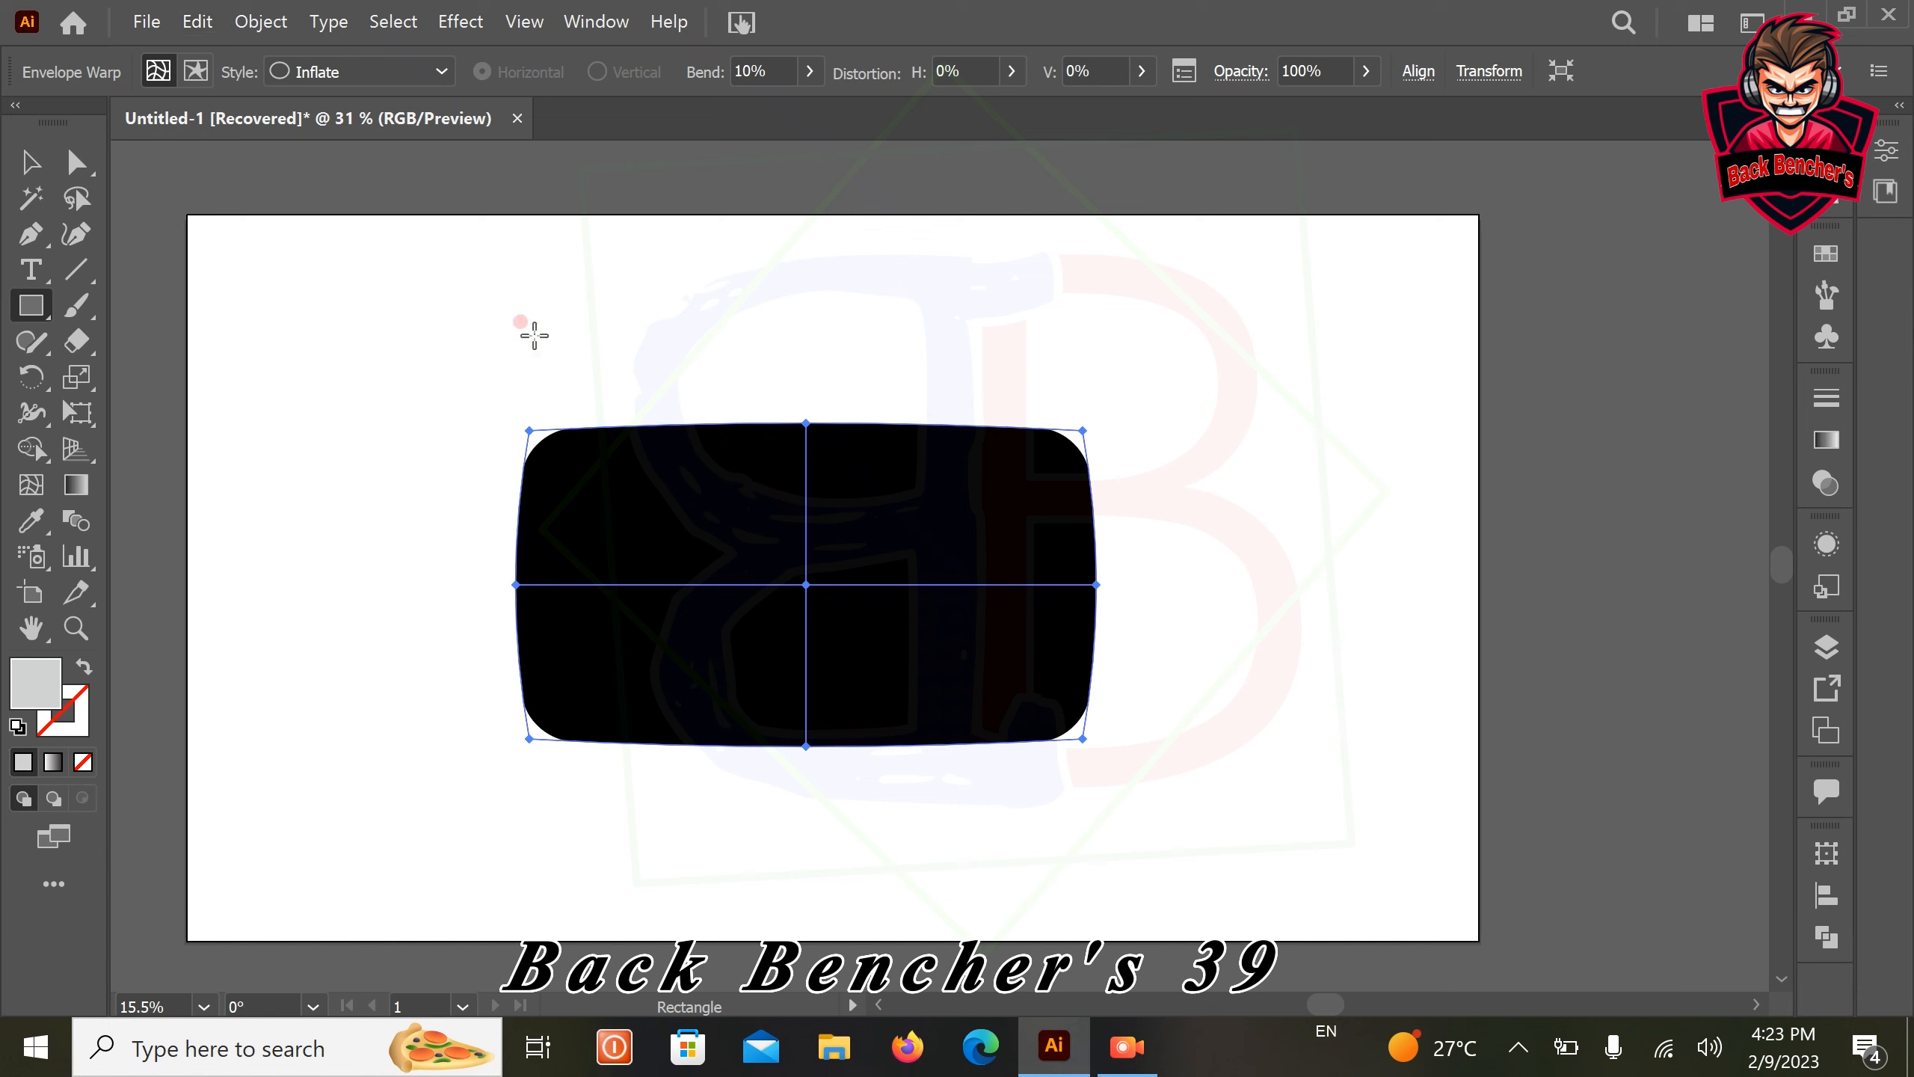
Expand the warped black shape with the Object and Fill options enabled
{"action": "left_click", "coordinate": [1316, 72]}
{"action": "left_click", "coordinate": [1240, 71]}
{"action": "left_click", "coordinate": [260, 22]}
{"action": "left_click", "coordinate": [386, 293]}
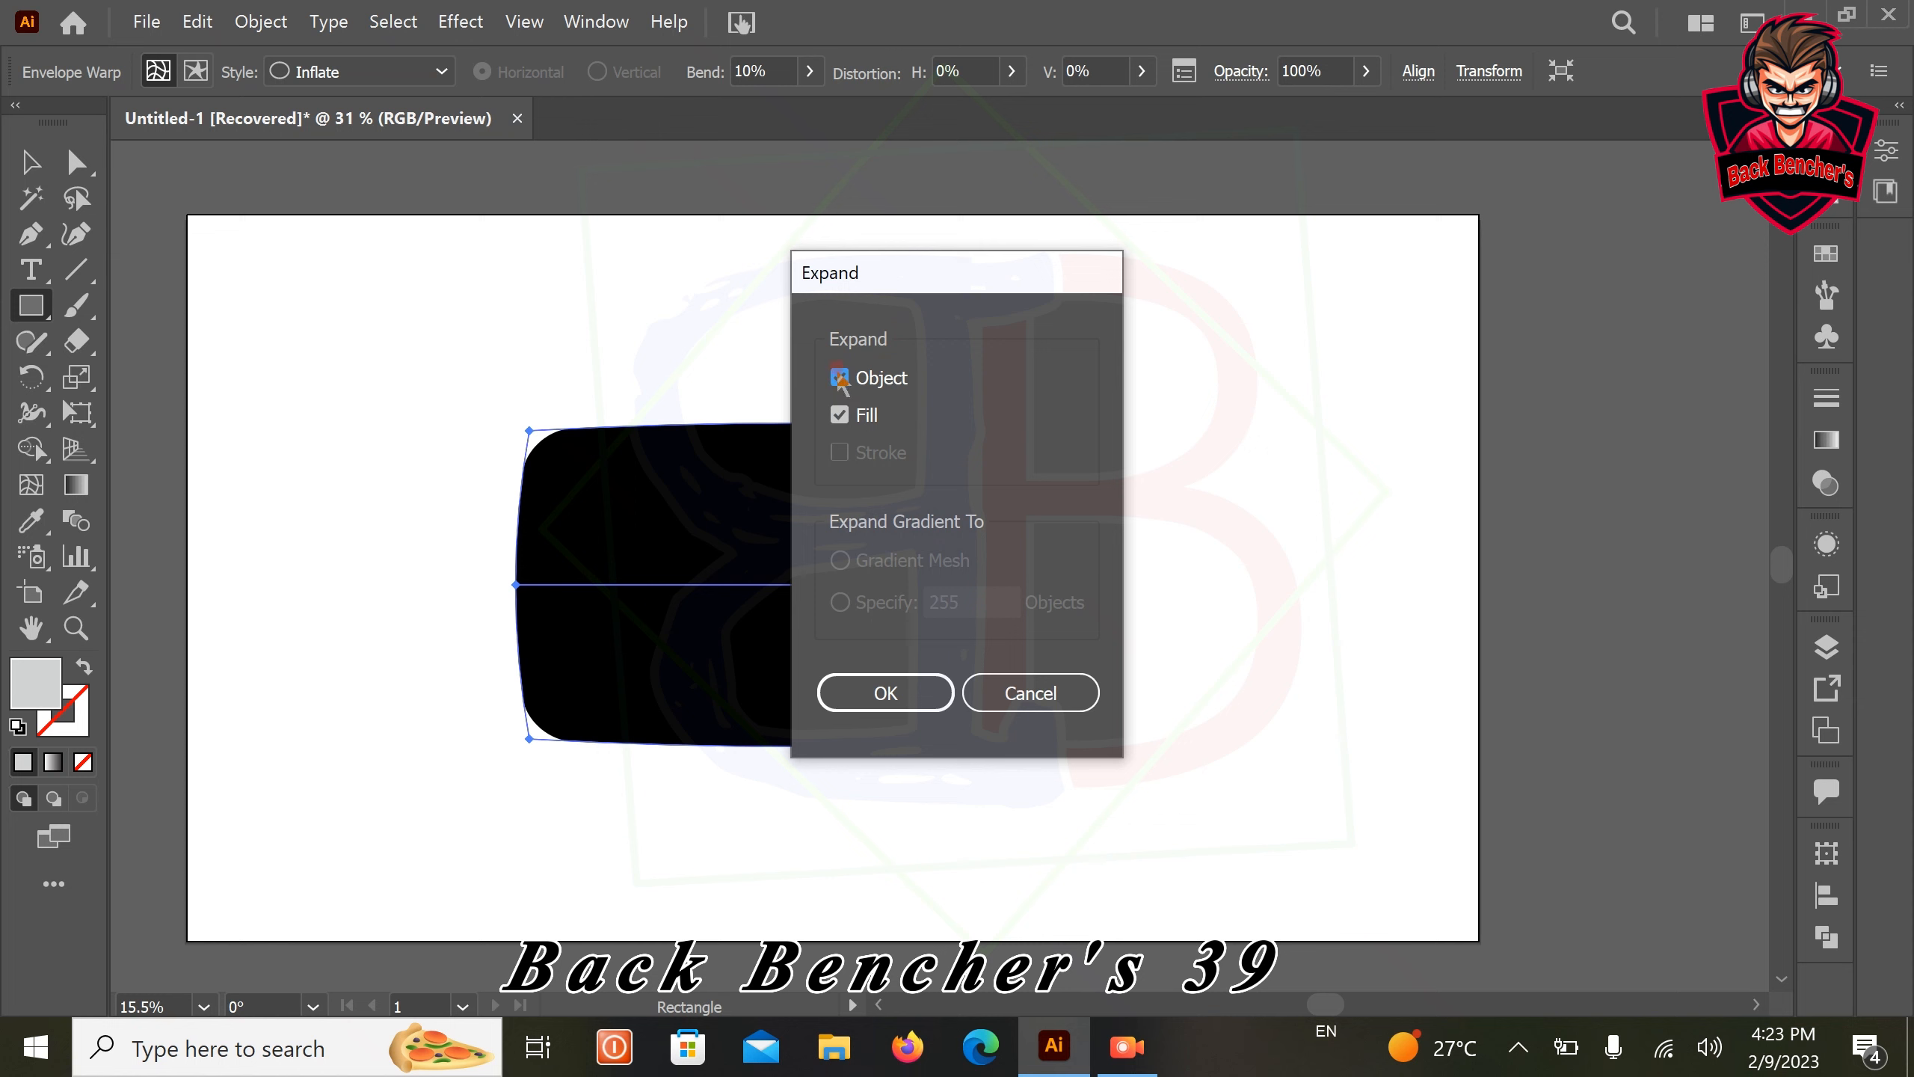
{"action": "left_click", "coordinate": [896, 694]}
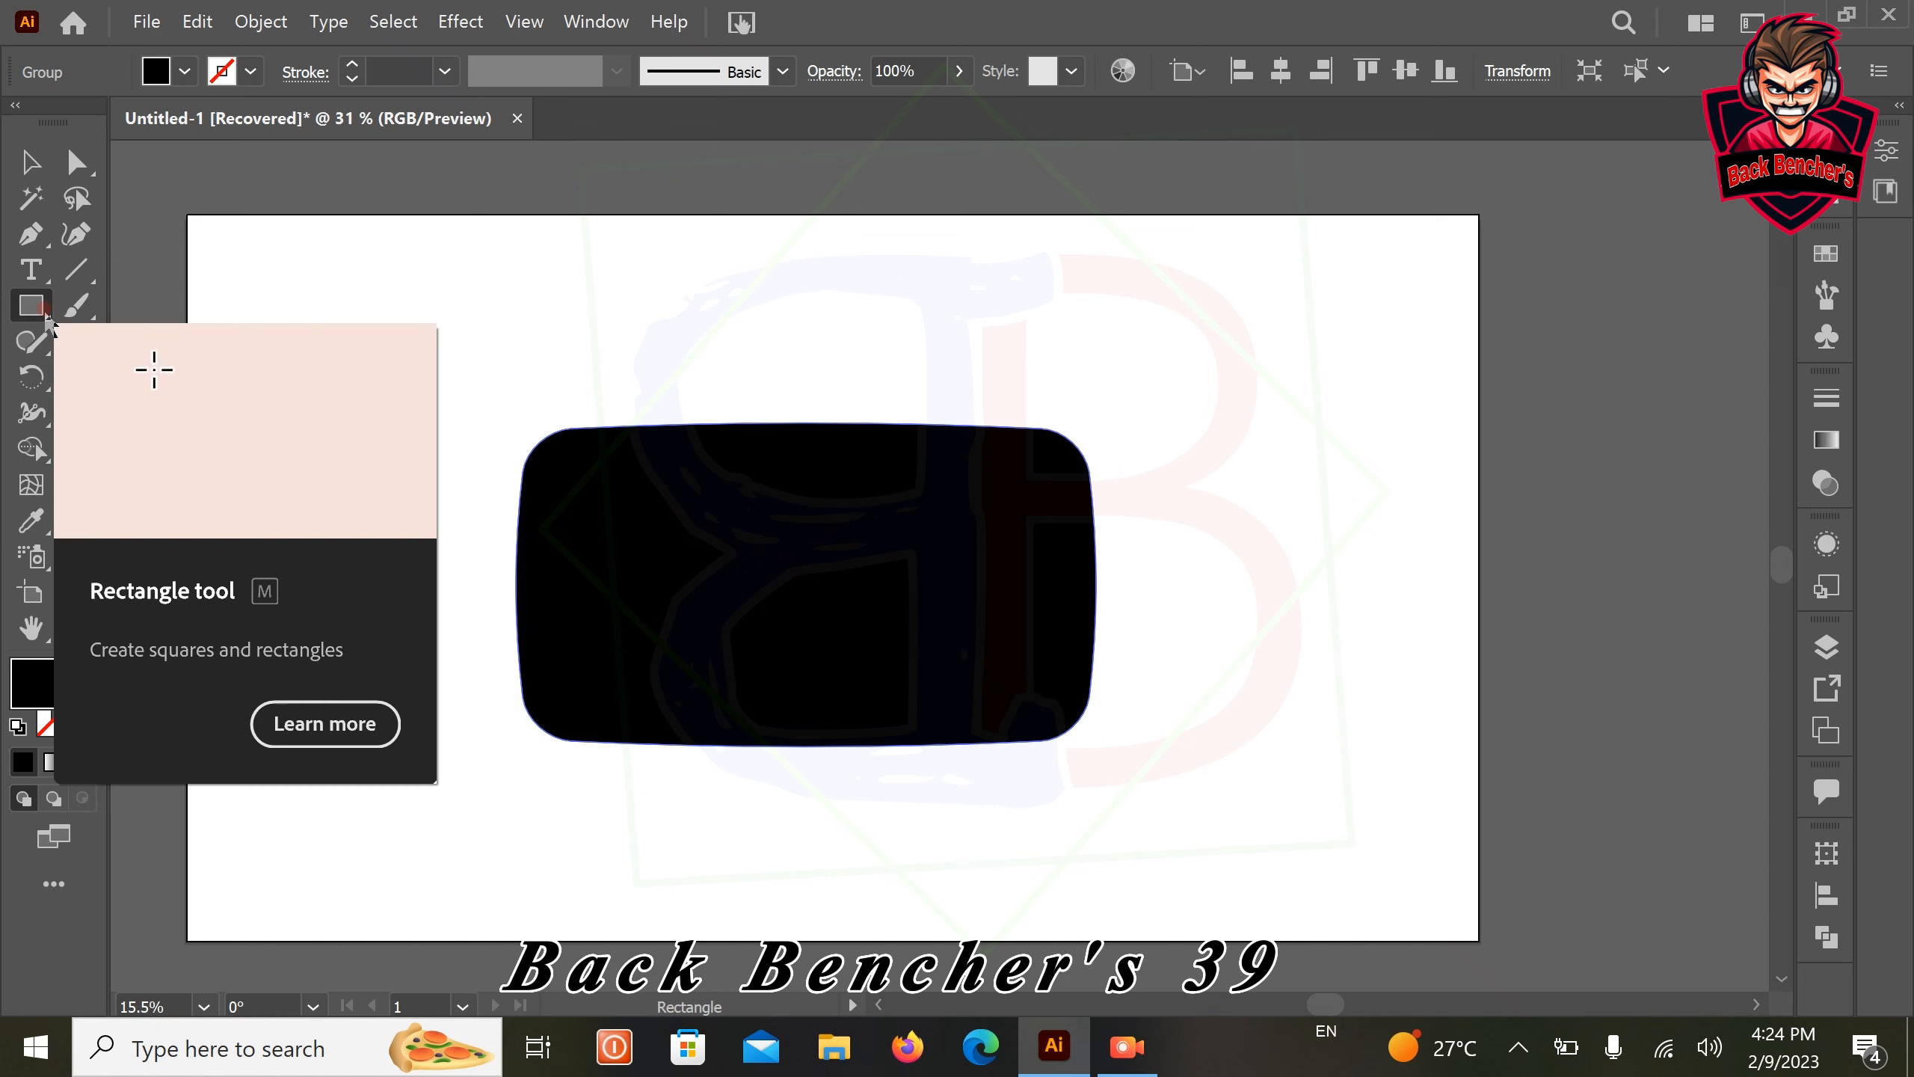
Create a triangle beside the black shape using the Polygon tool with a 100 px radius and 3 sides
{"action": "left_click", "coordinate": [45, 310]}
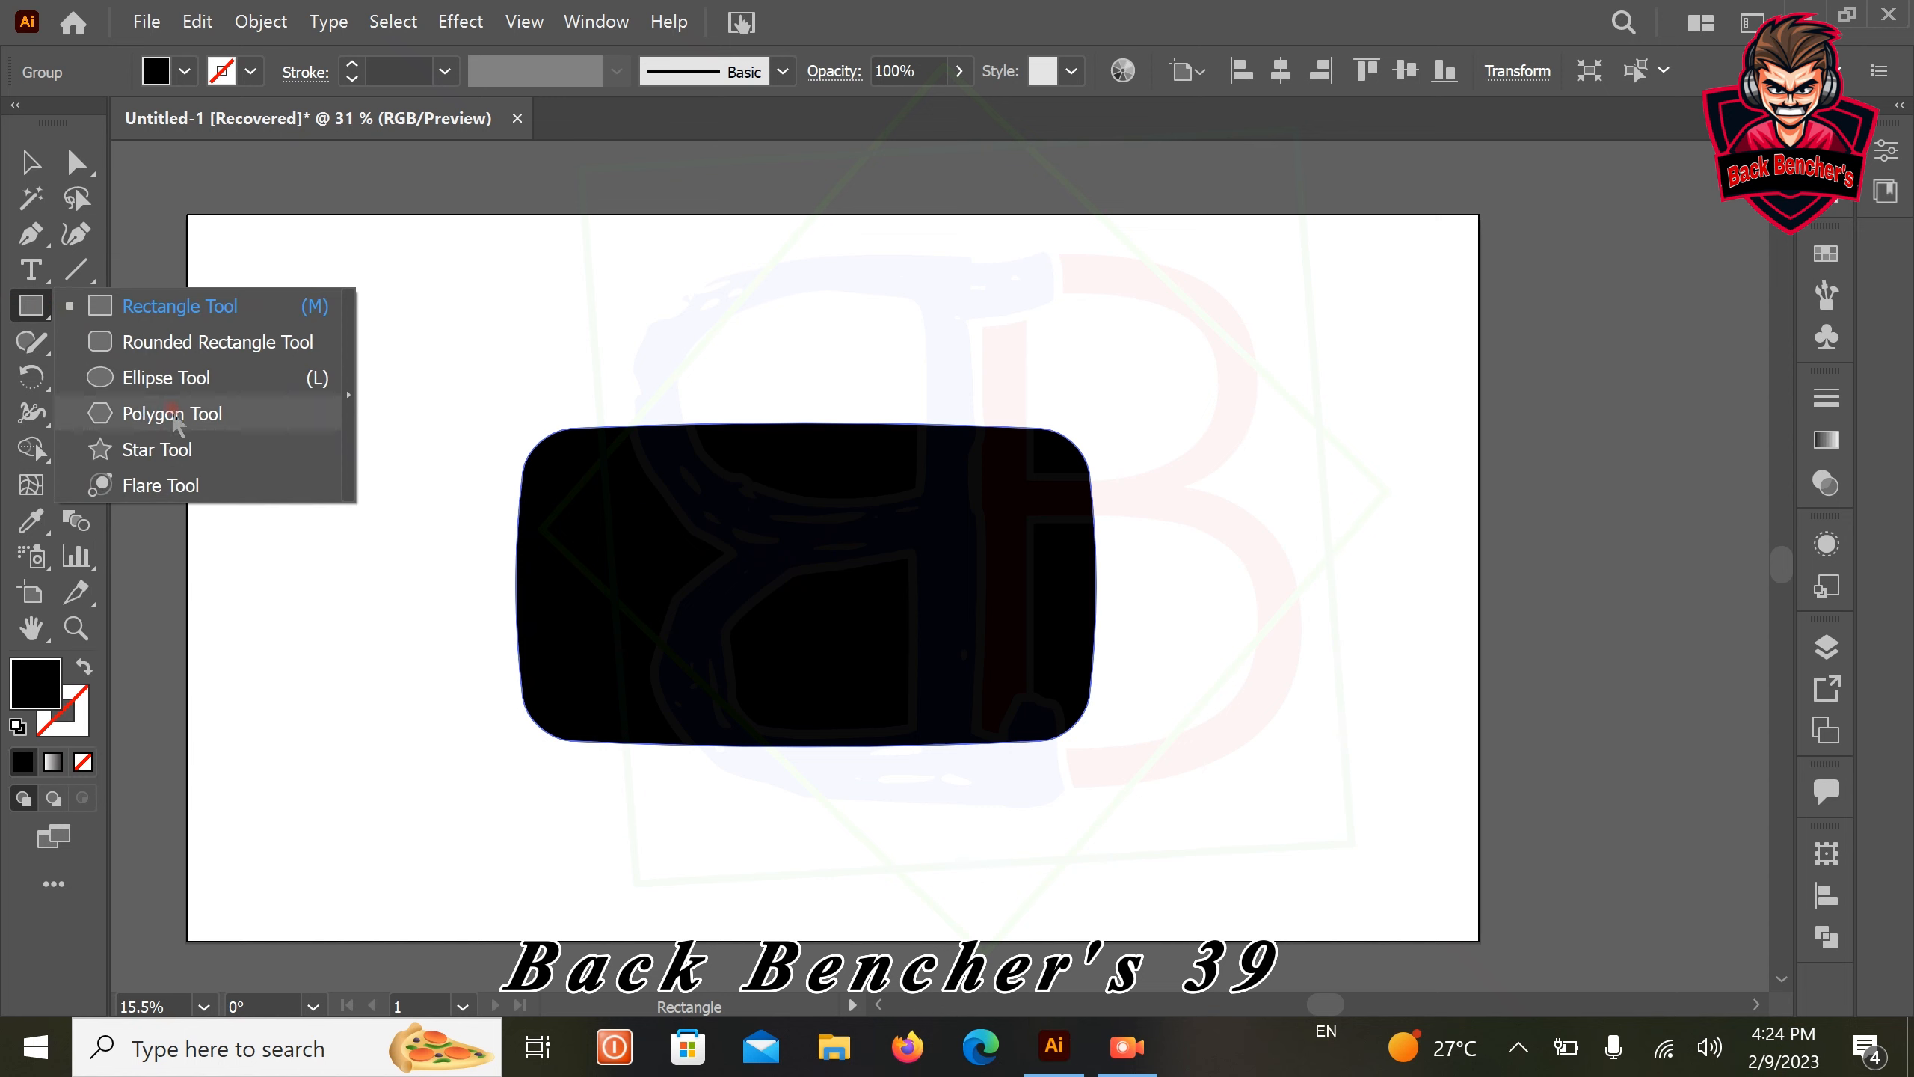
{"action": "left_click", "coordinate": [173, 415]}
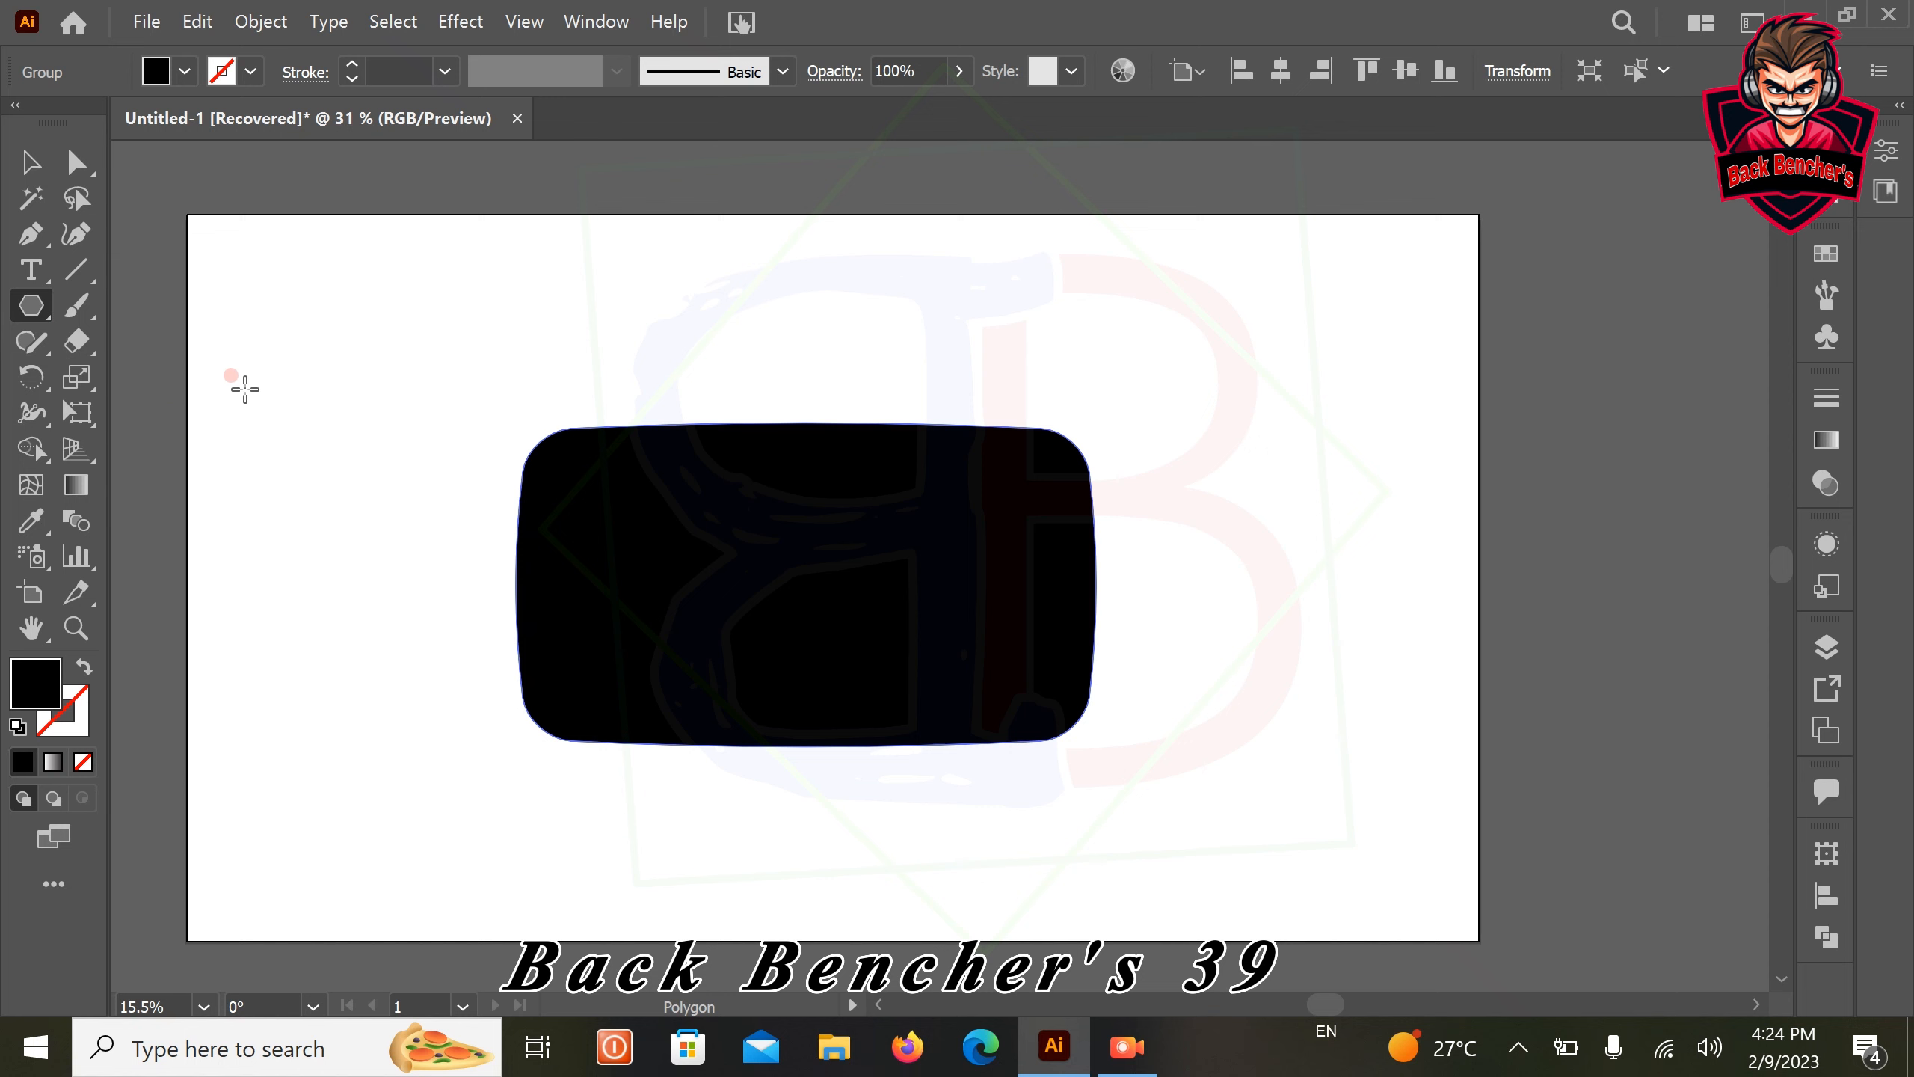
{"action": "right_click", "coordinate": [310, 382]}
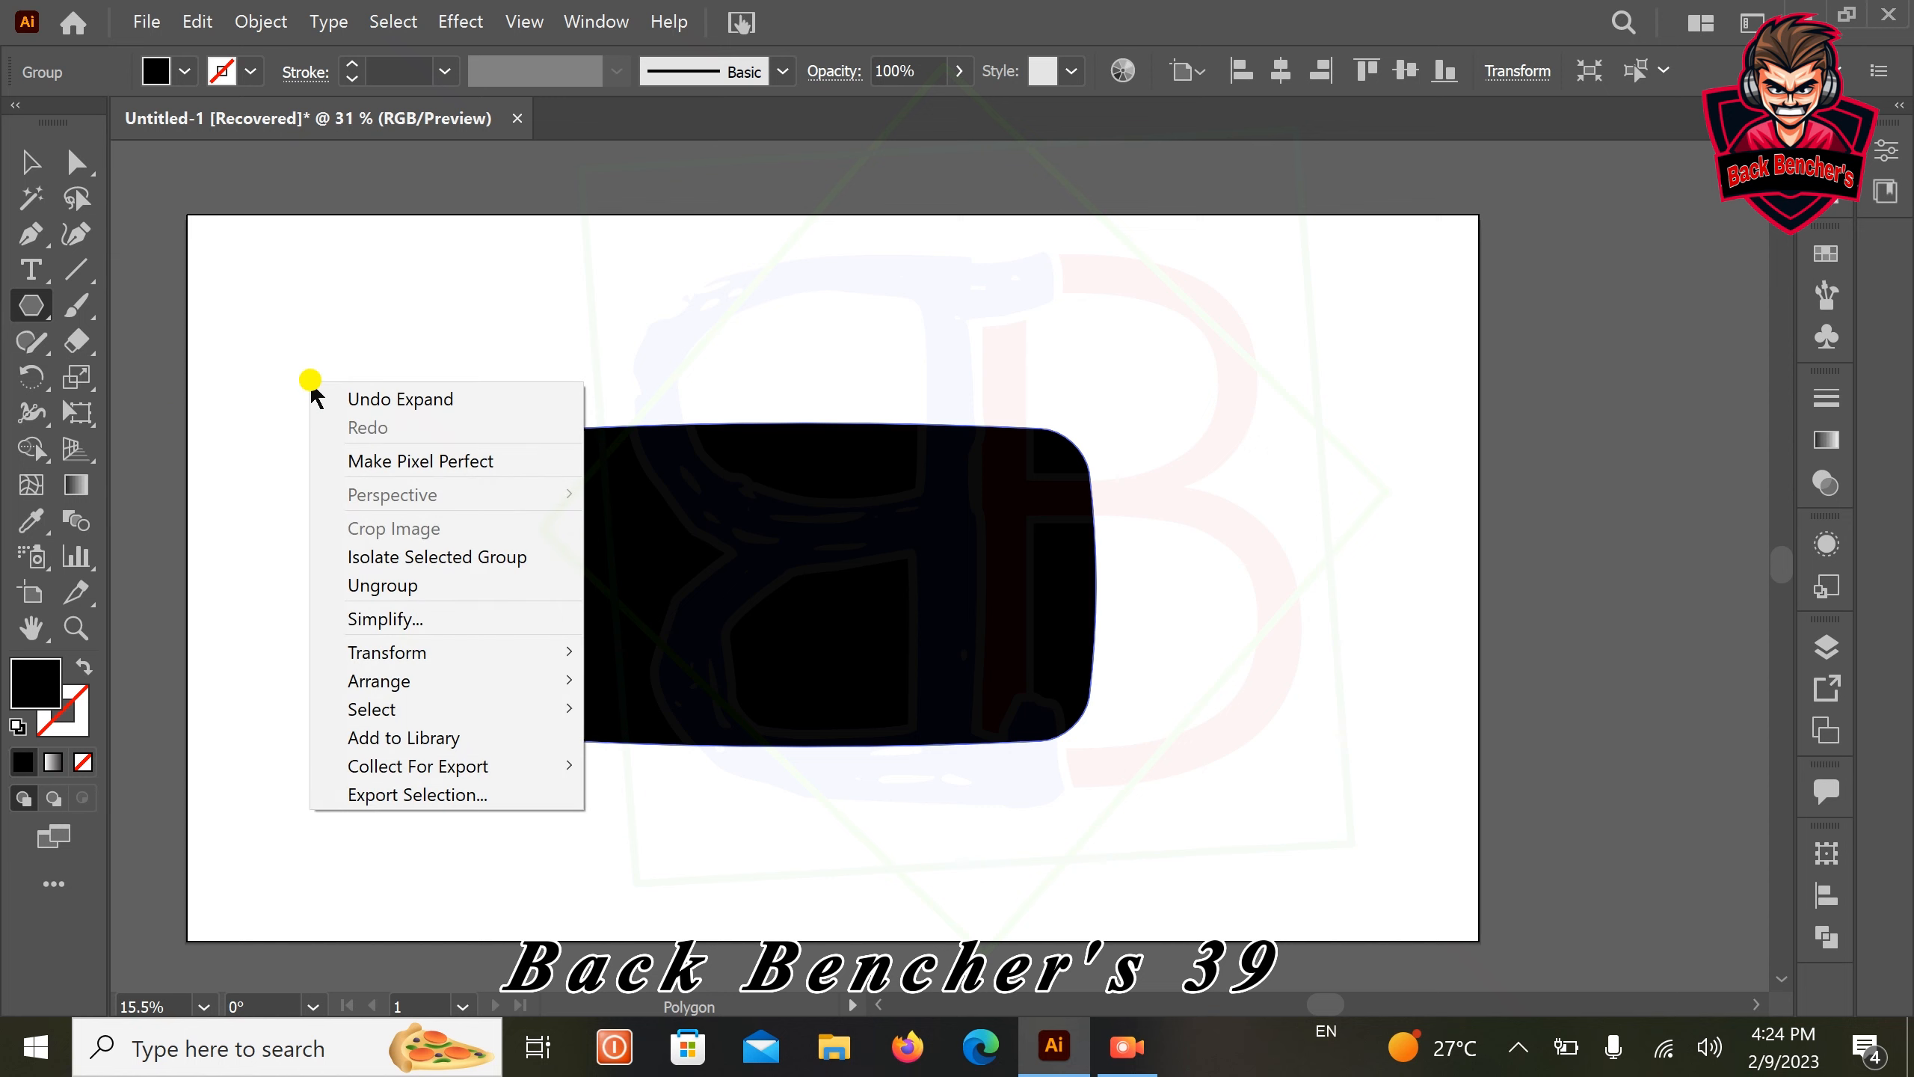
{"action": "left_click", "coordinate": [249, 390]}
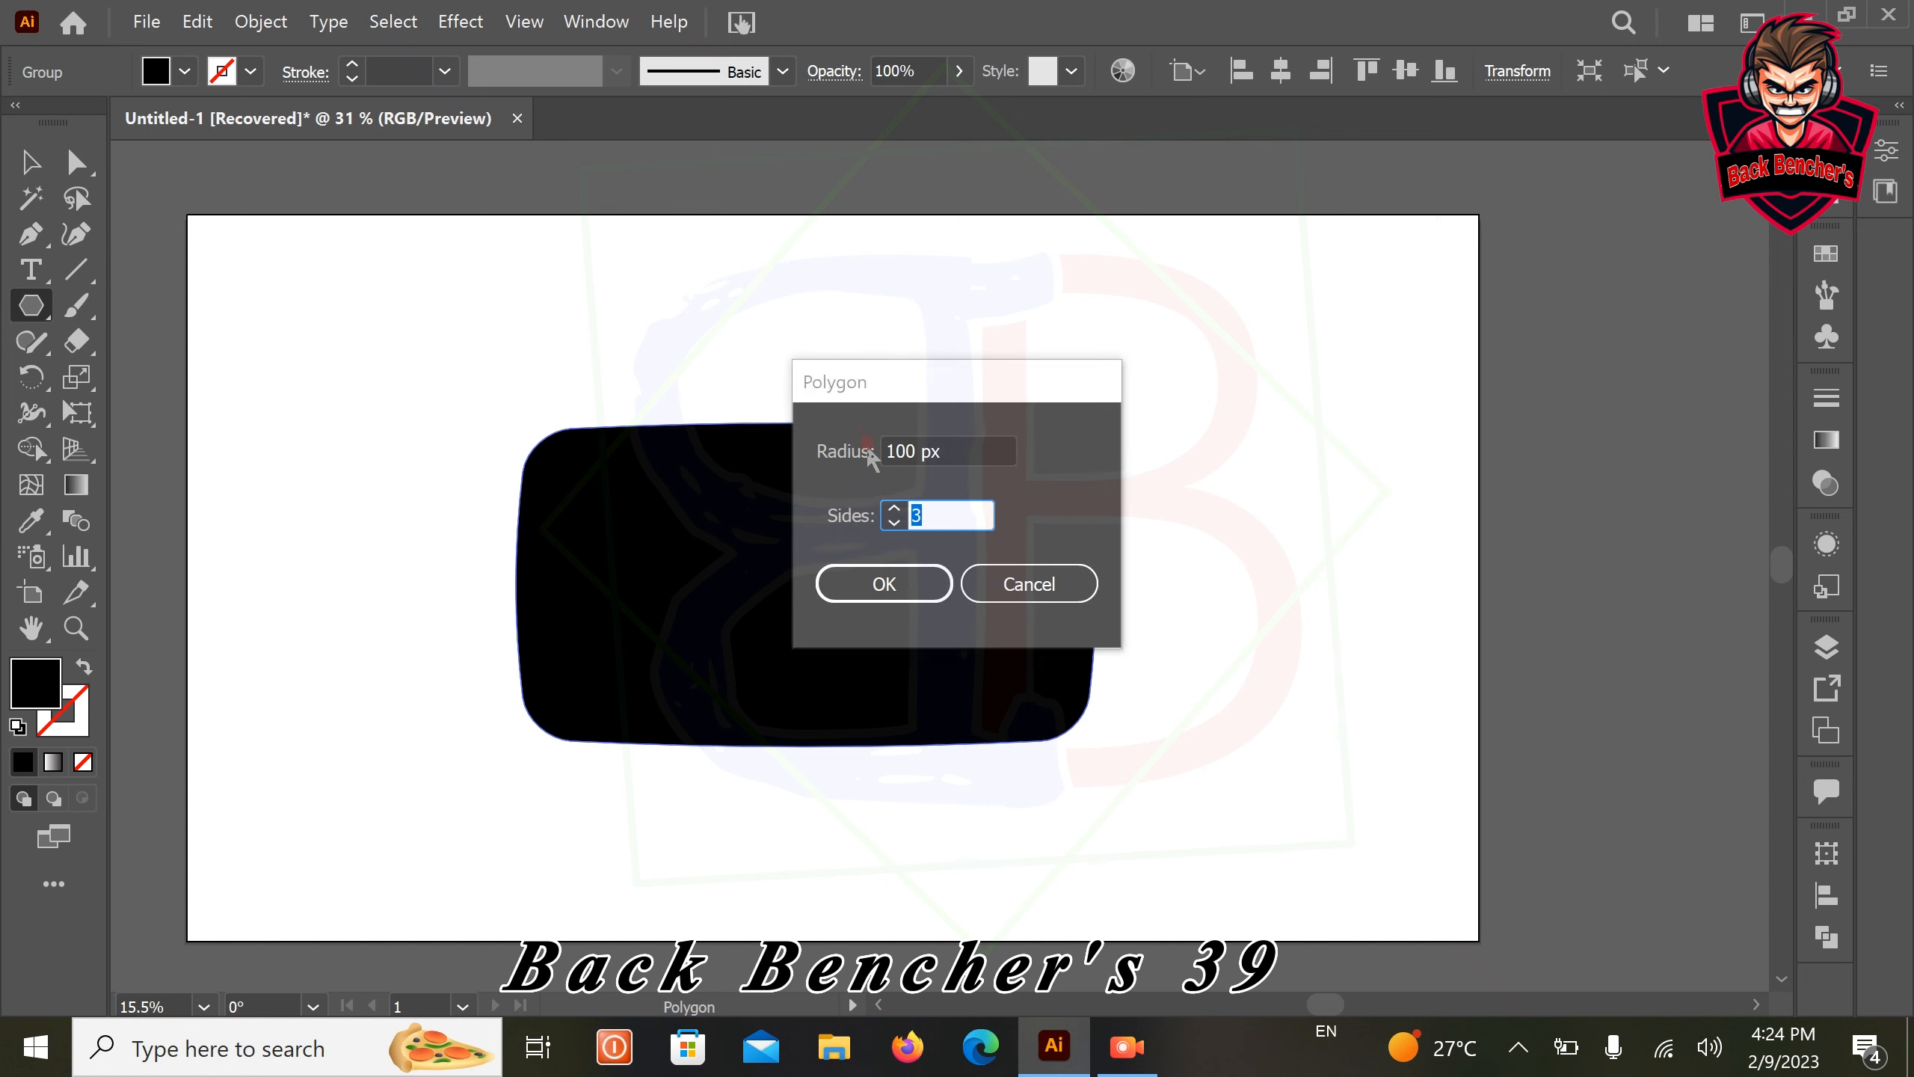
{"action": "double_click", "coordinate": [942, 507]}
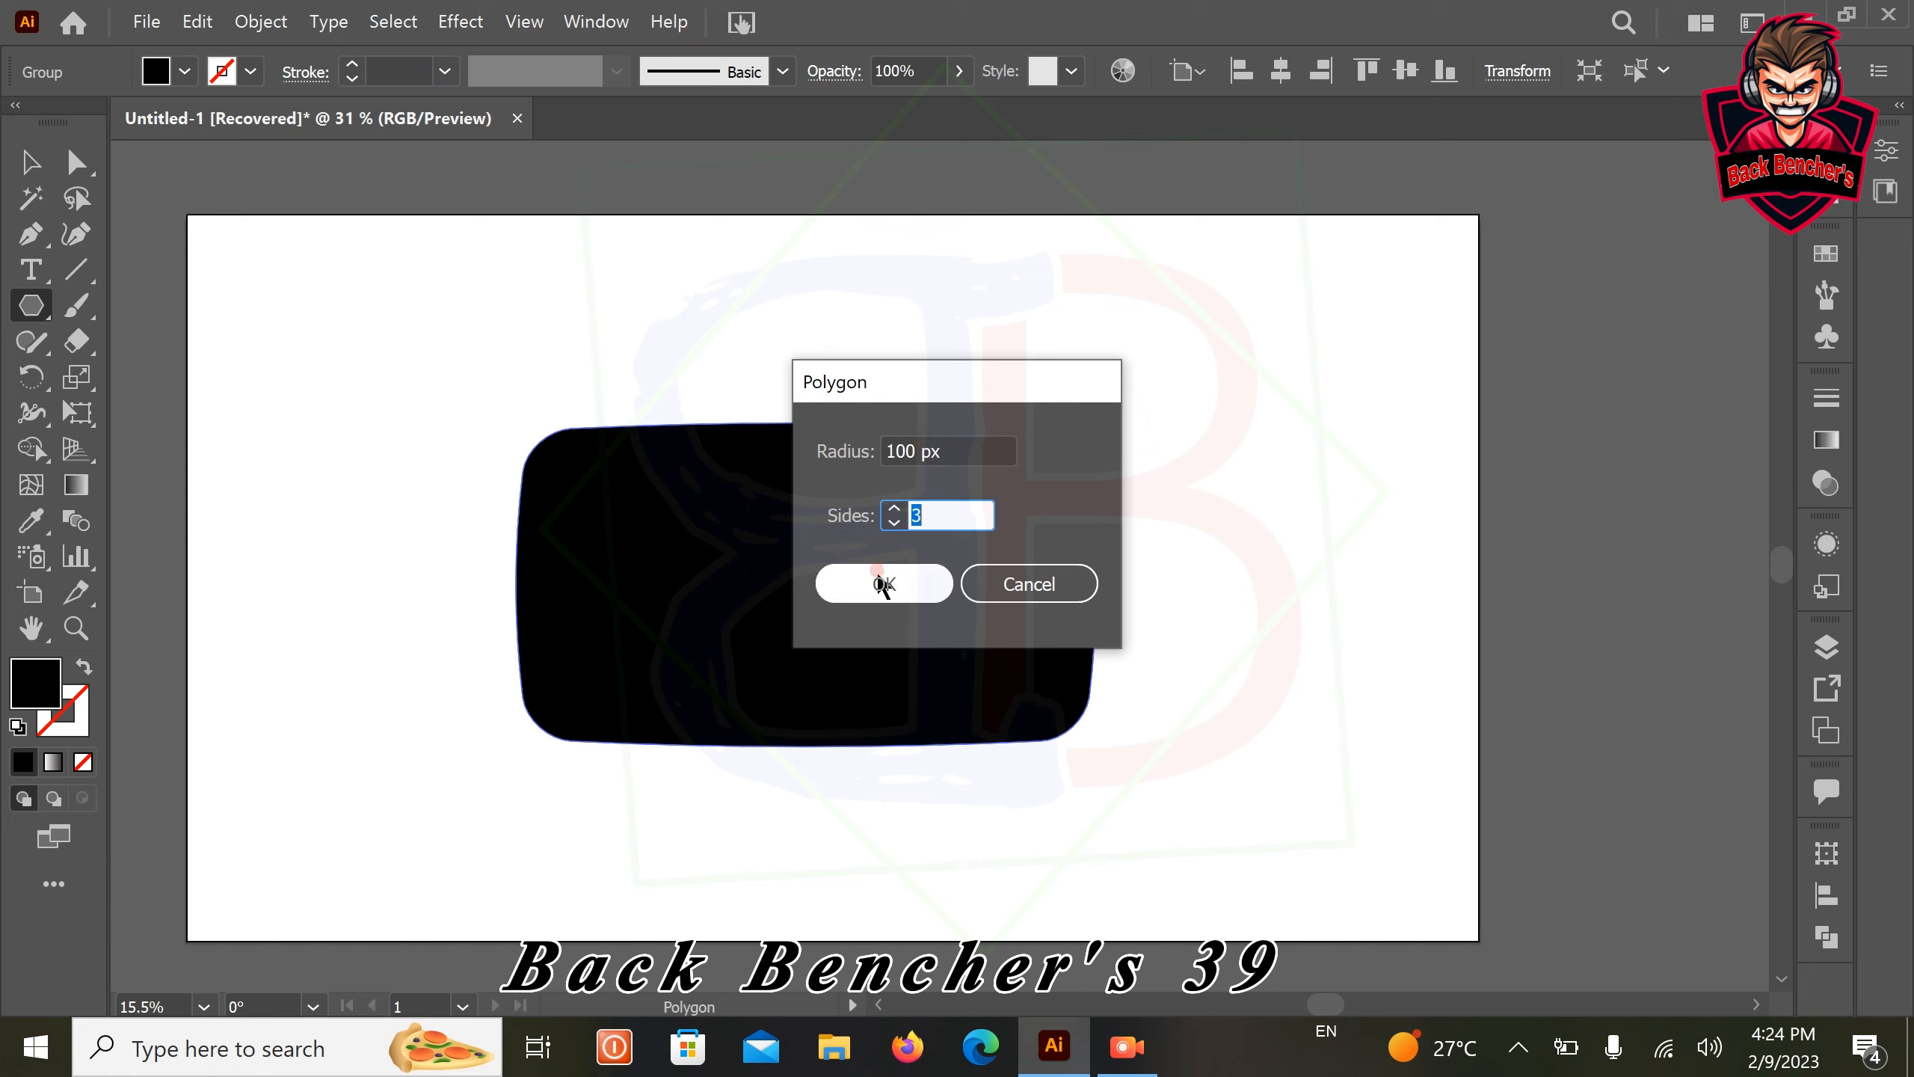
{"action": "left_click", "coordinate": [881, 584]}
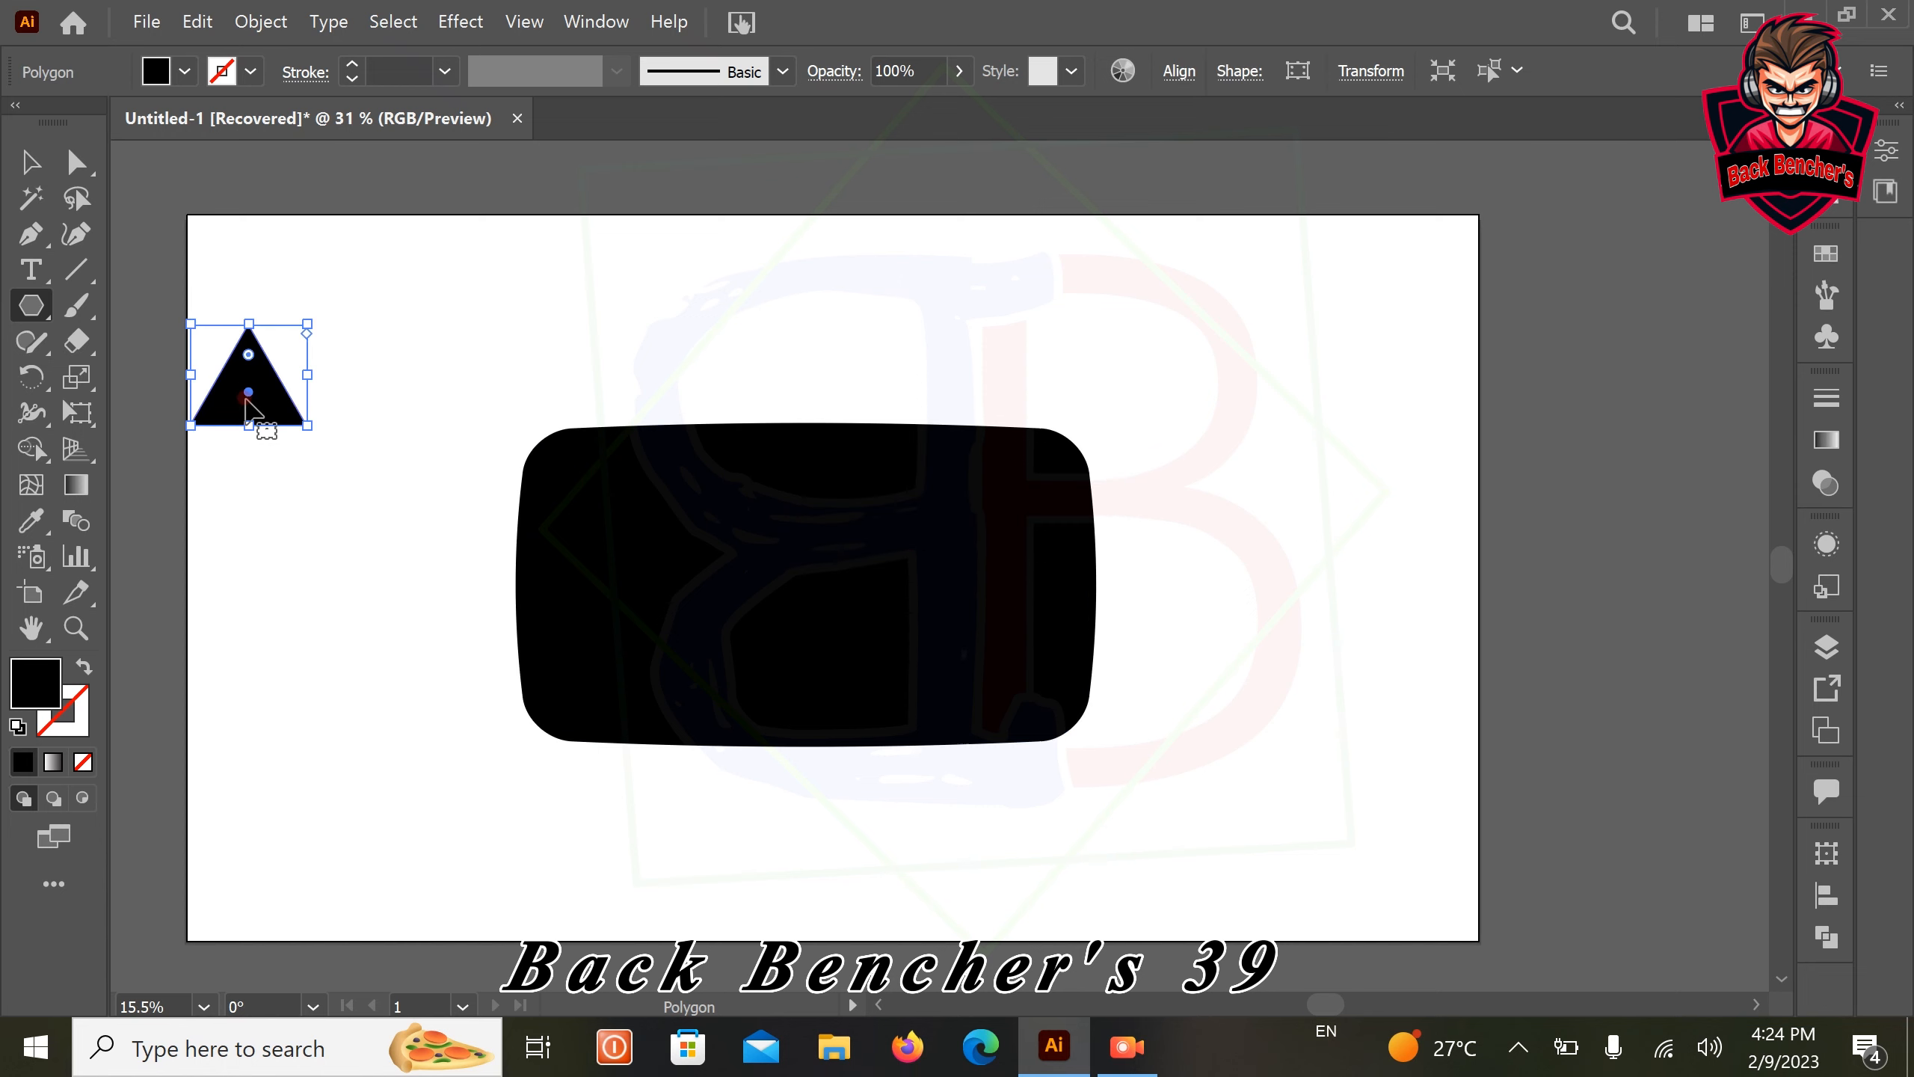
Fill the triangle with yellow
{"action": "left_click", "coordinate": [186, 74]}
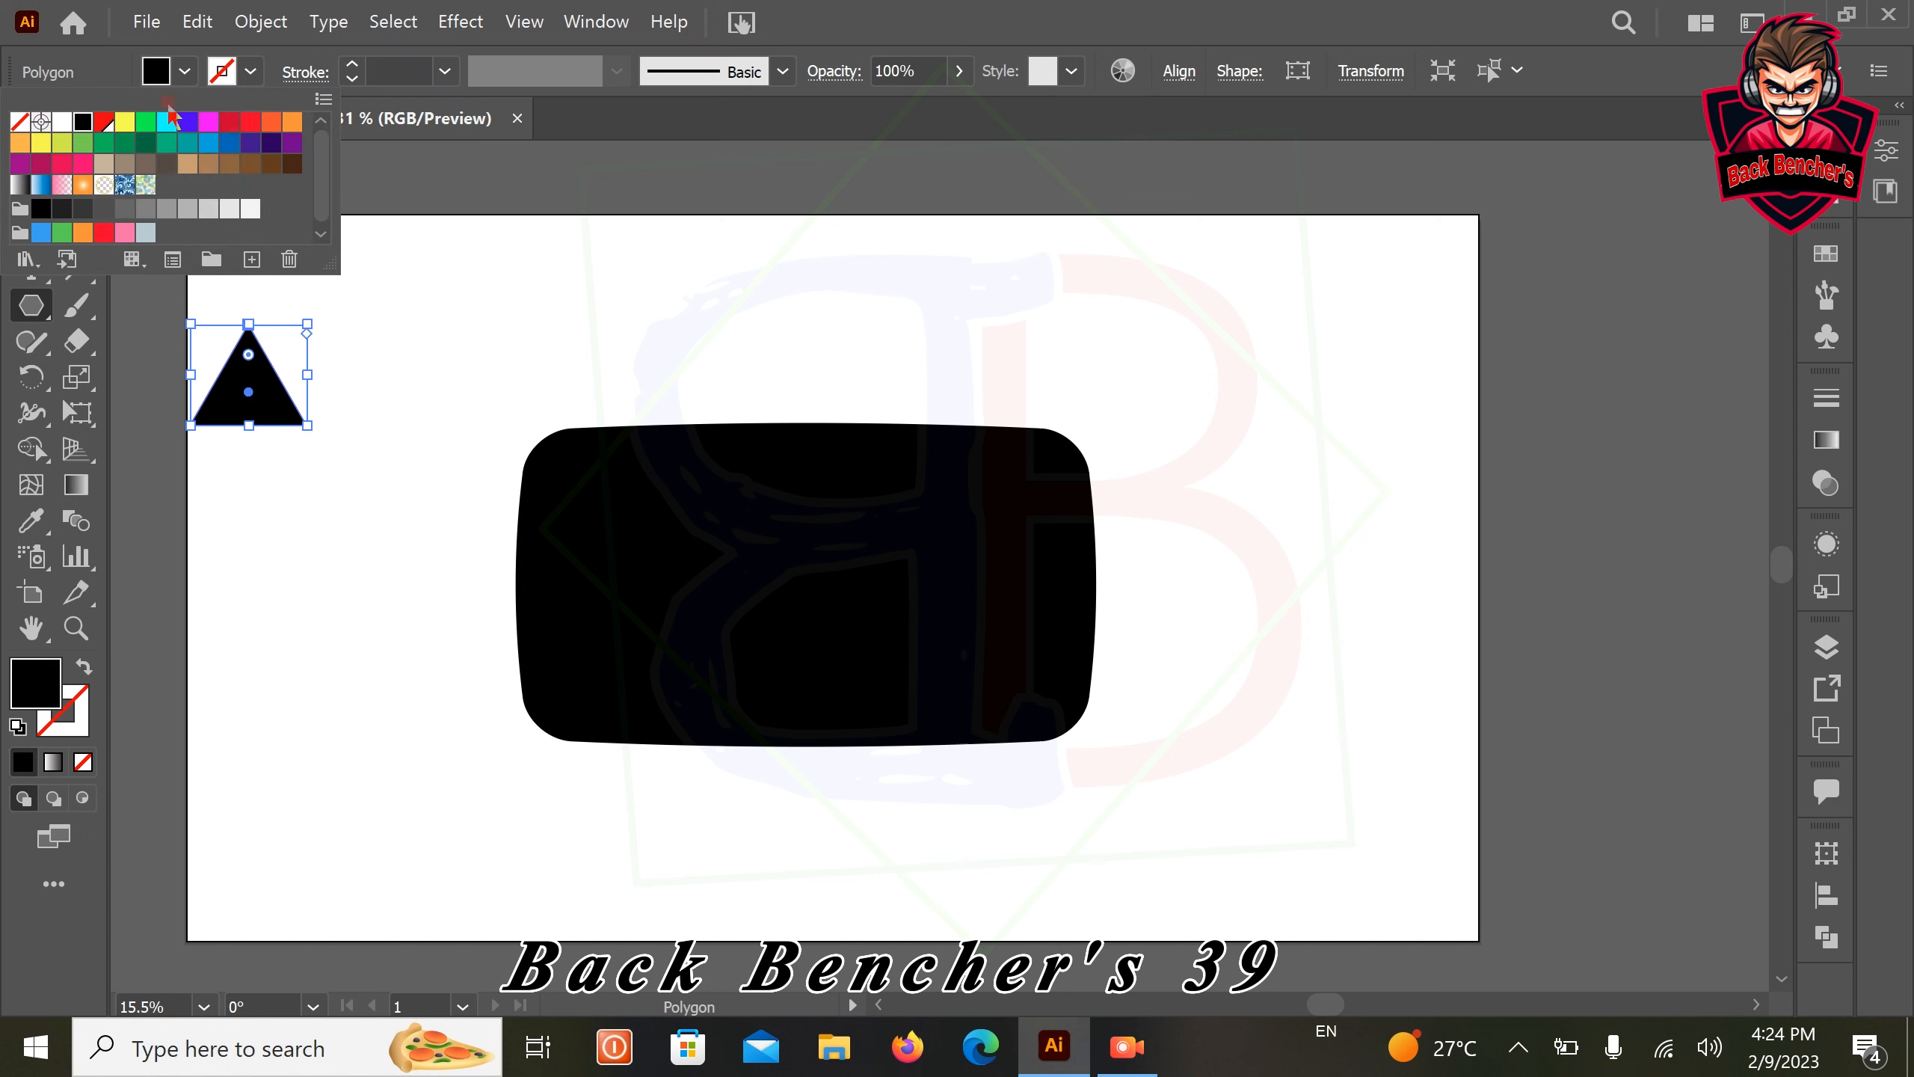
{"action": "left_click", "coordinate": [125, 122]}
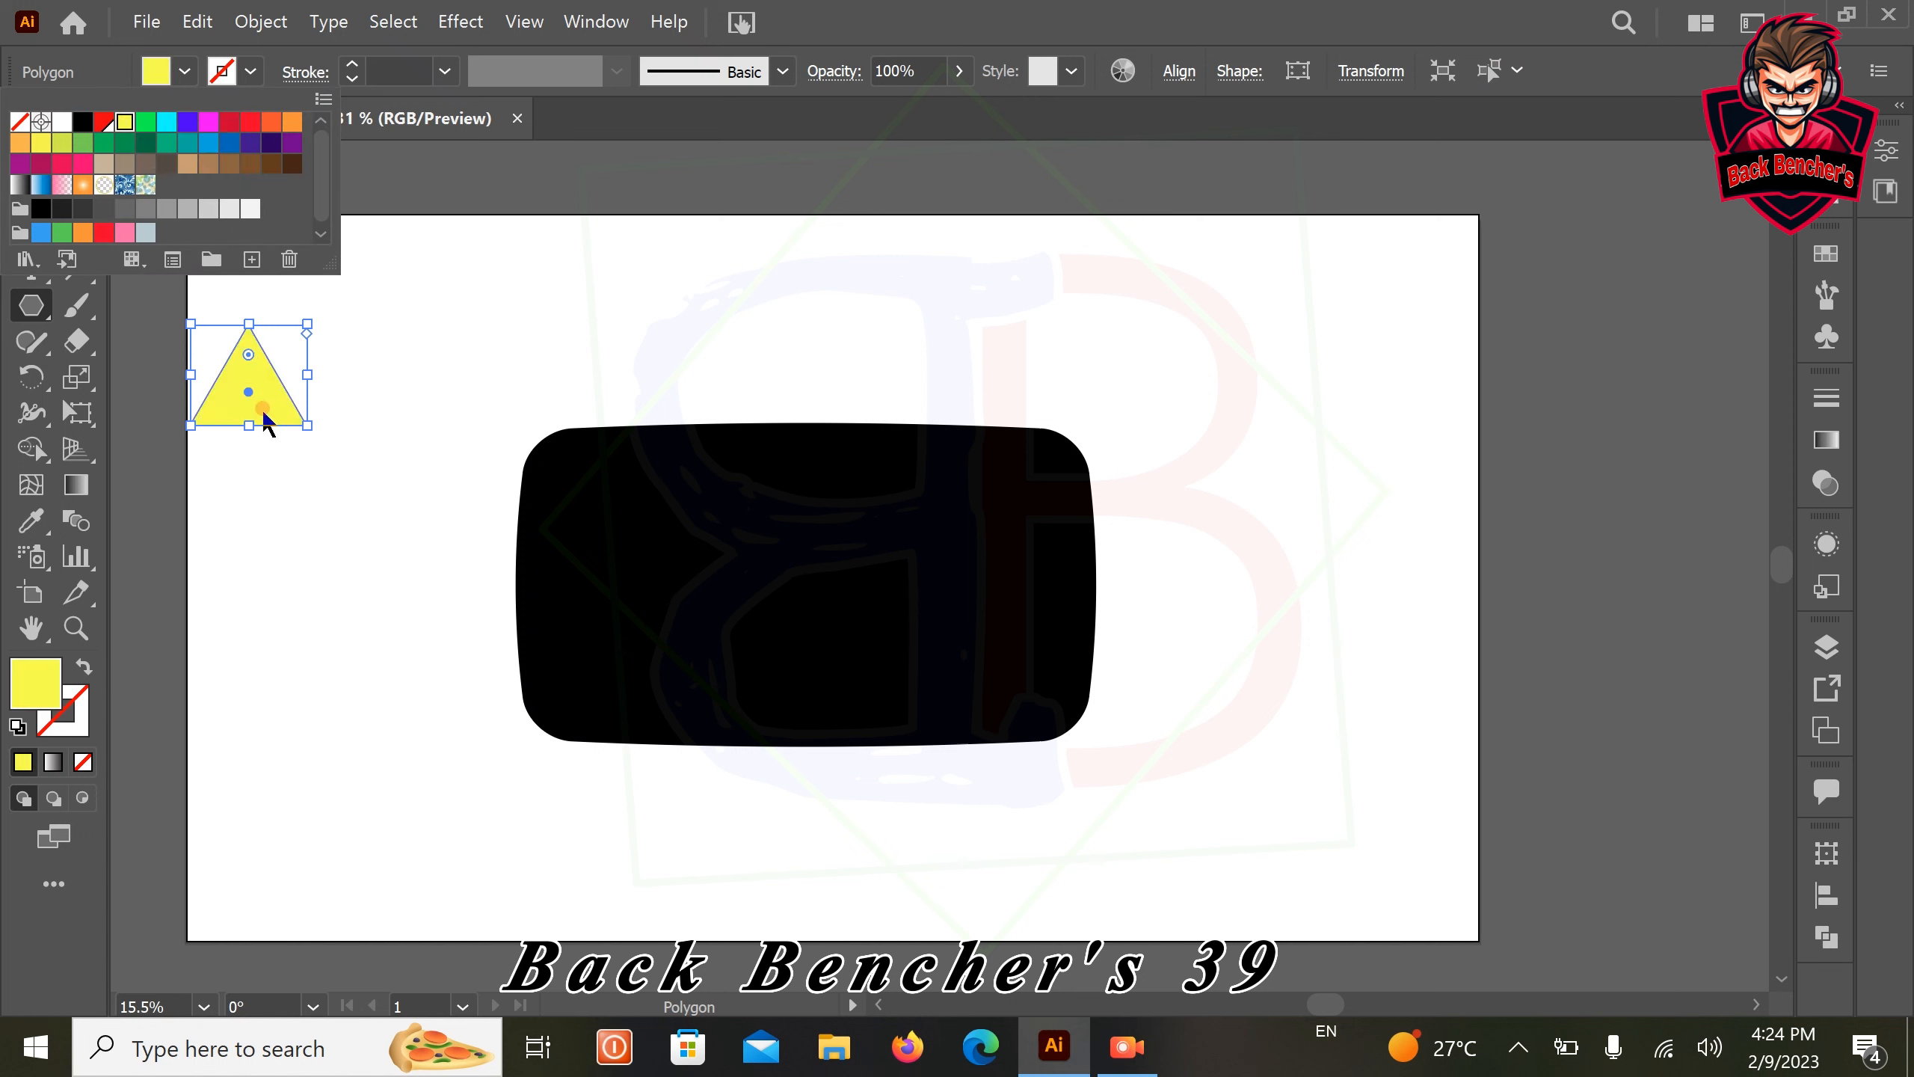
{"action": "left_click", "coordinate": [245, 377]}
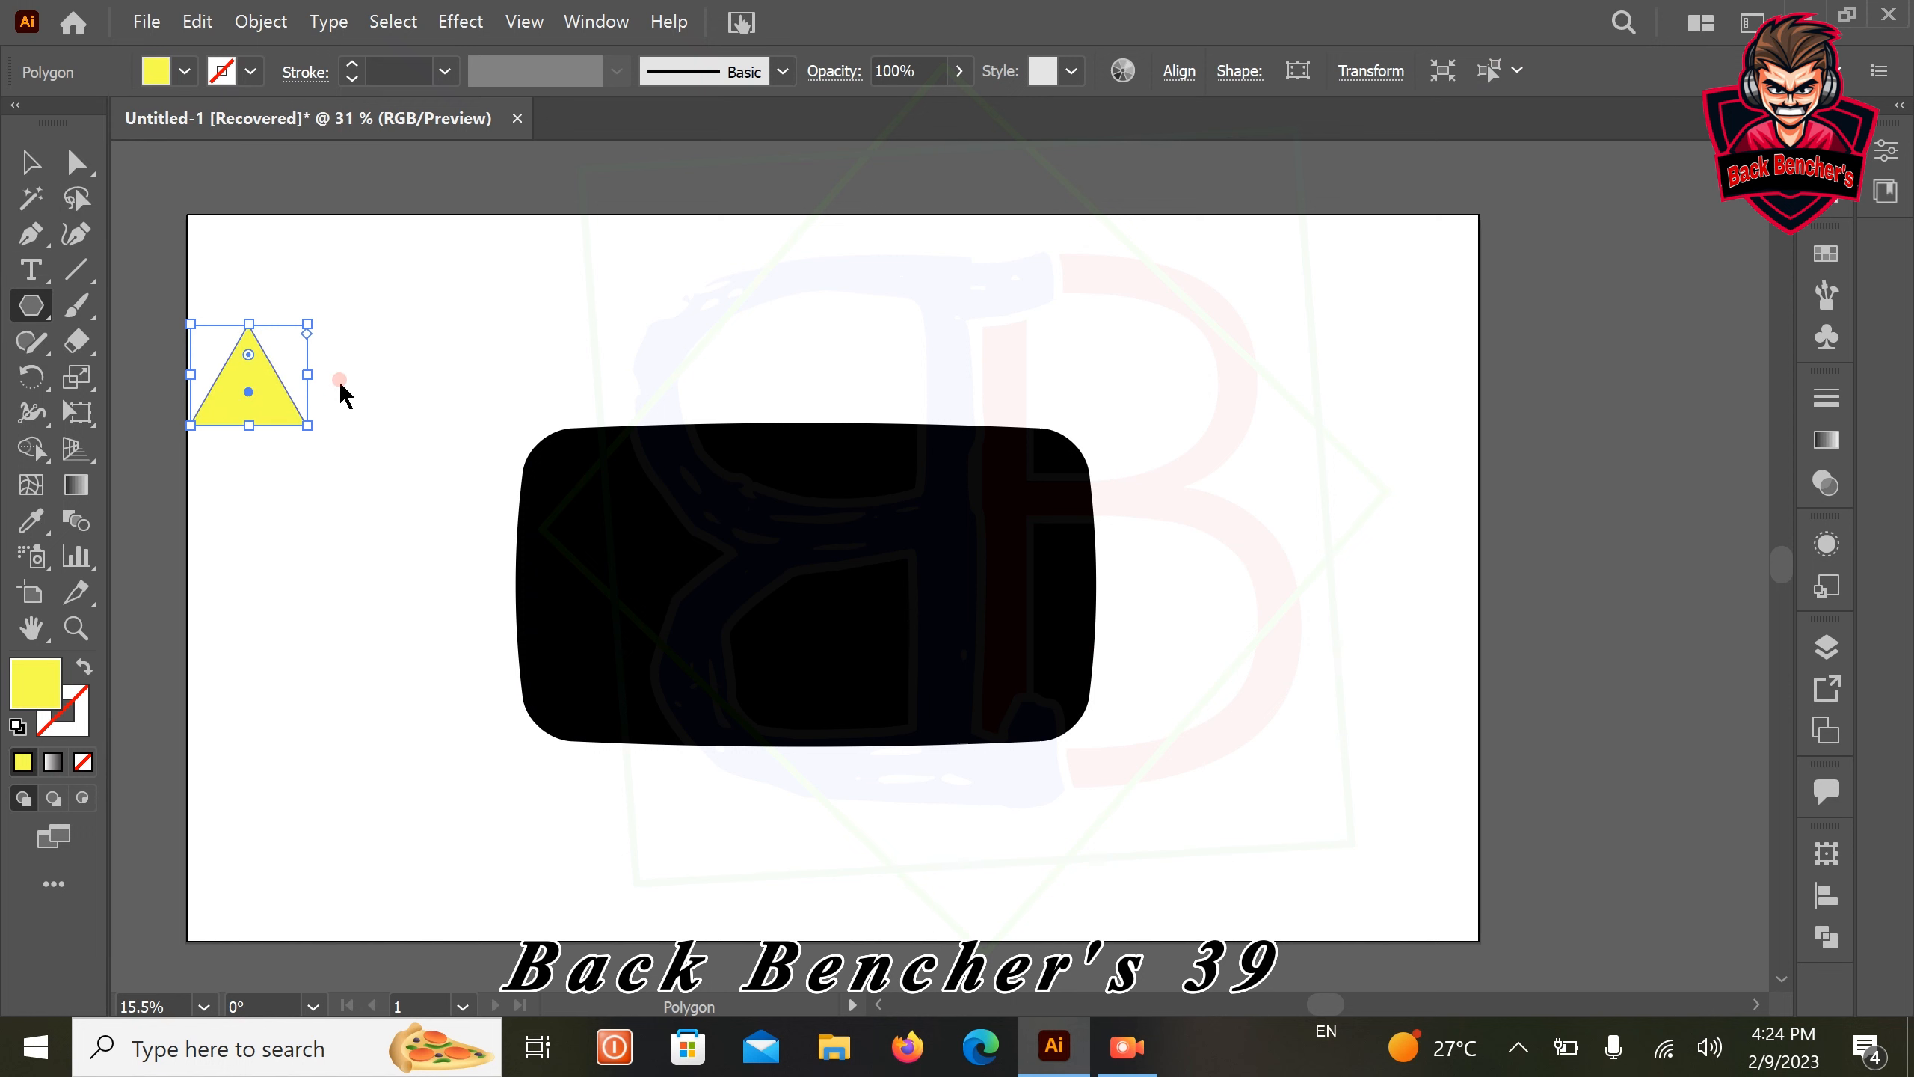
Rotate the yellow triangle 90° clockwise to point right and move it next to the black shape's upper-left corner
{"action": "left_click", "coordinate": [56, 165]}
{"action": "left_click_drag", "start_coordinate": [249, 384], "coordinate": [338, 388]}
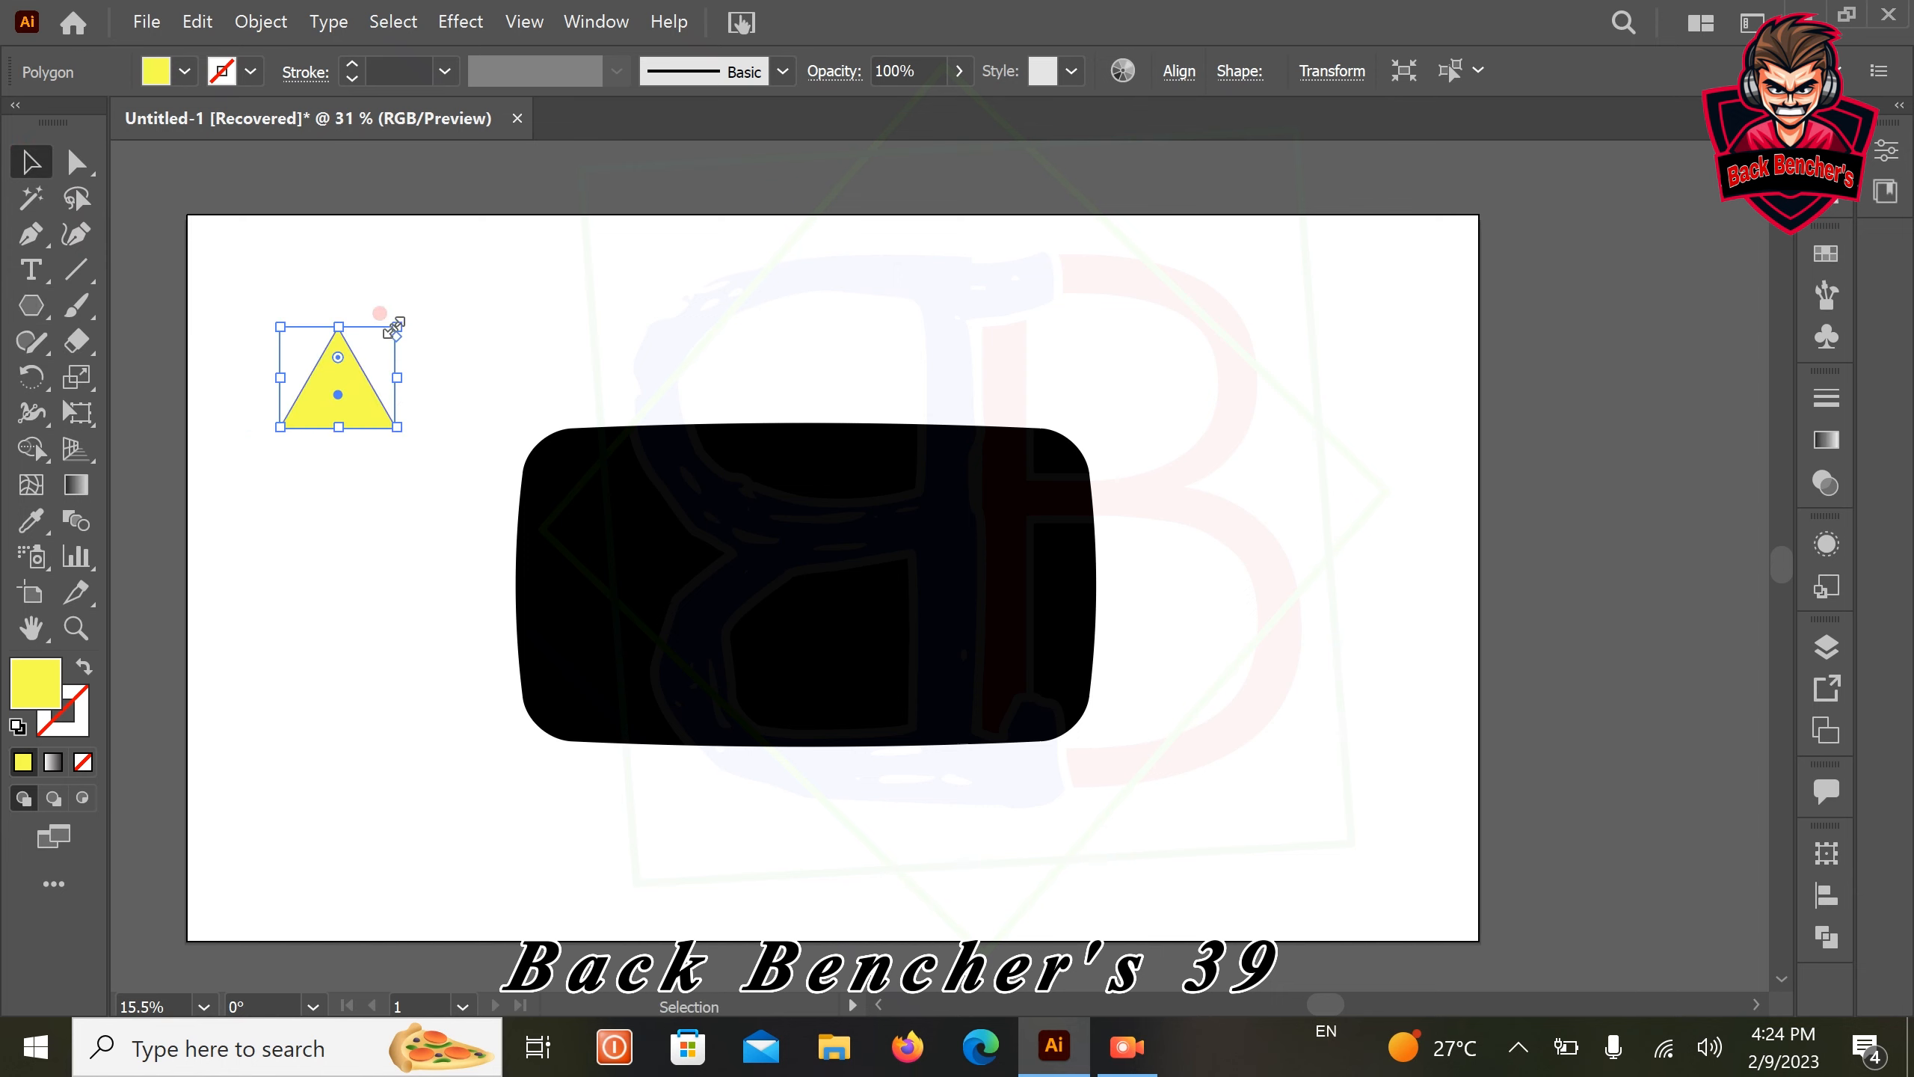
{"action": "left_click_drag", "start_coordinate": [414, 303], "coordinate": [427, 469]}
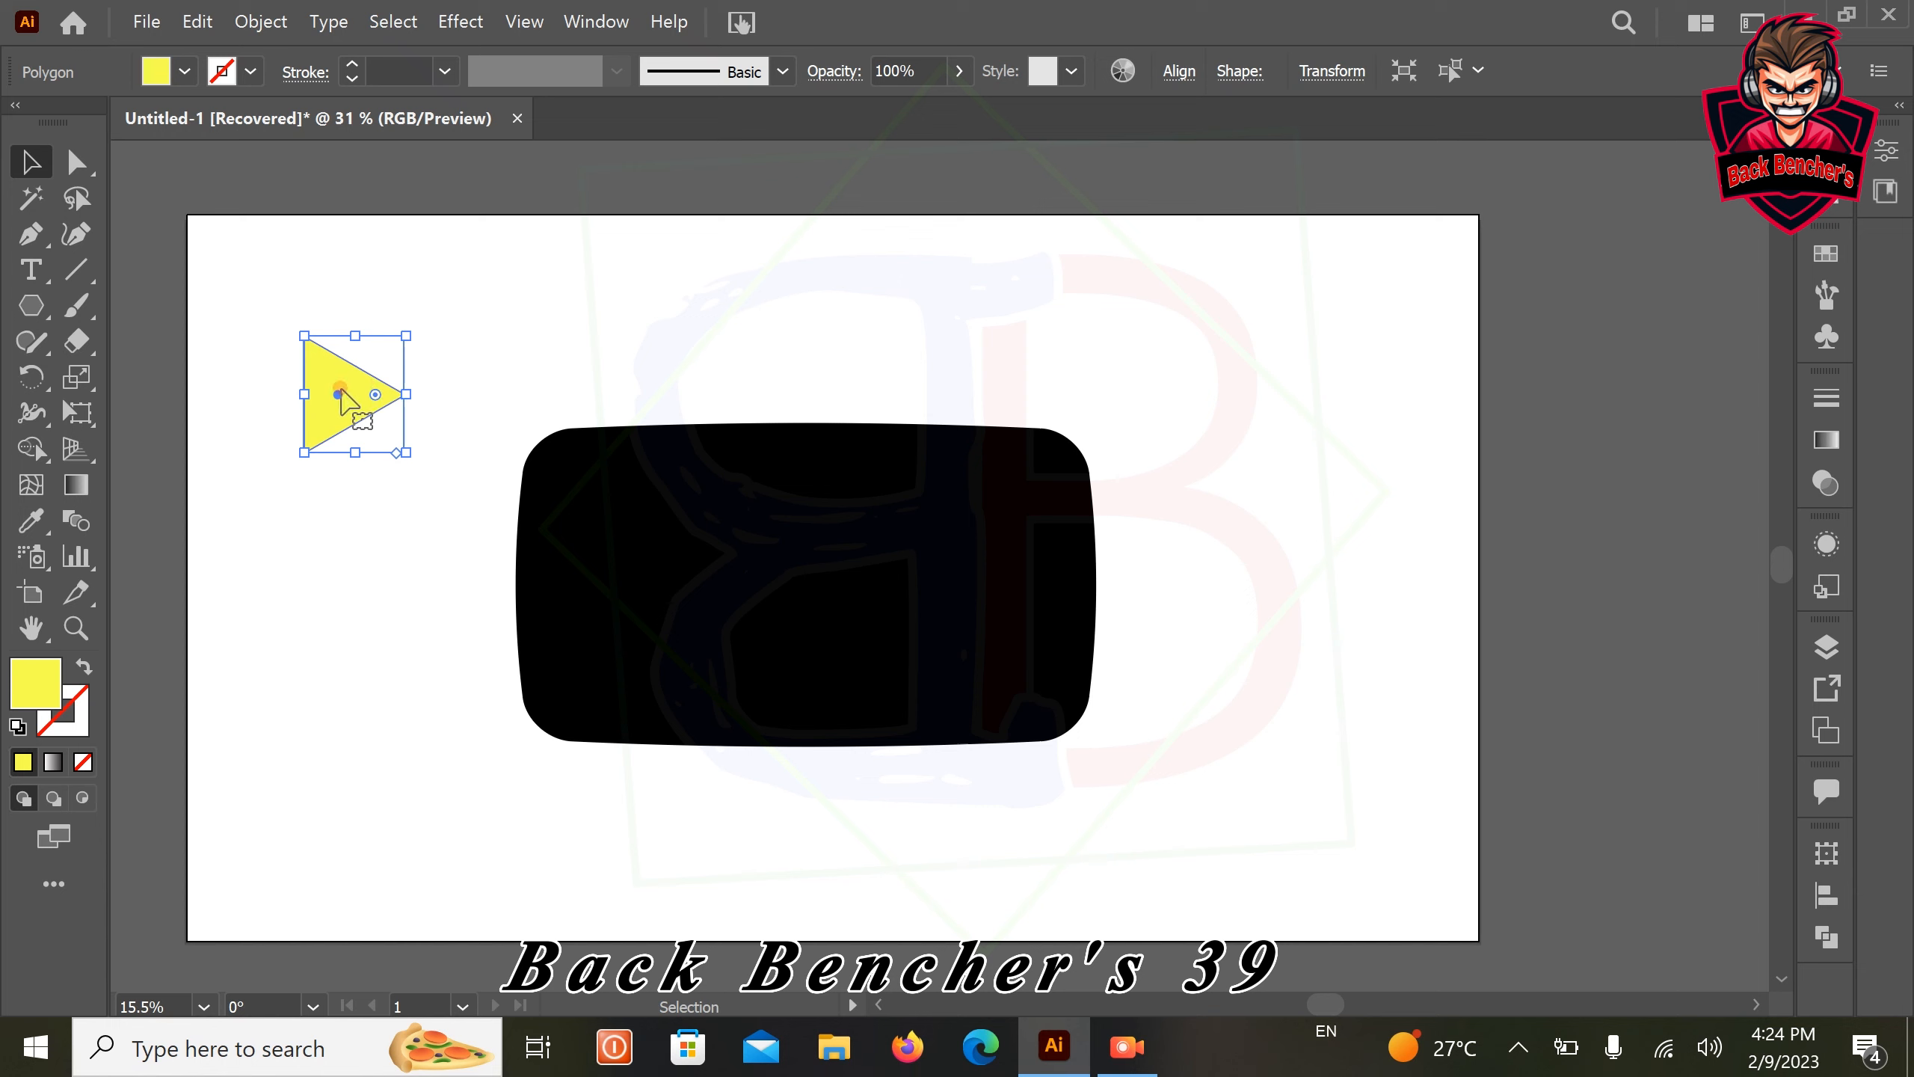
{"action": "left_click_drag", "start_coordinate": [342, 392], "coordinate": [436, 434]}
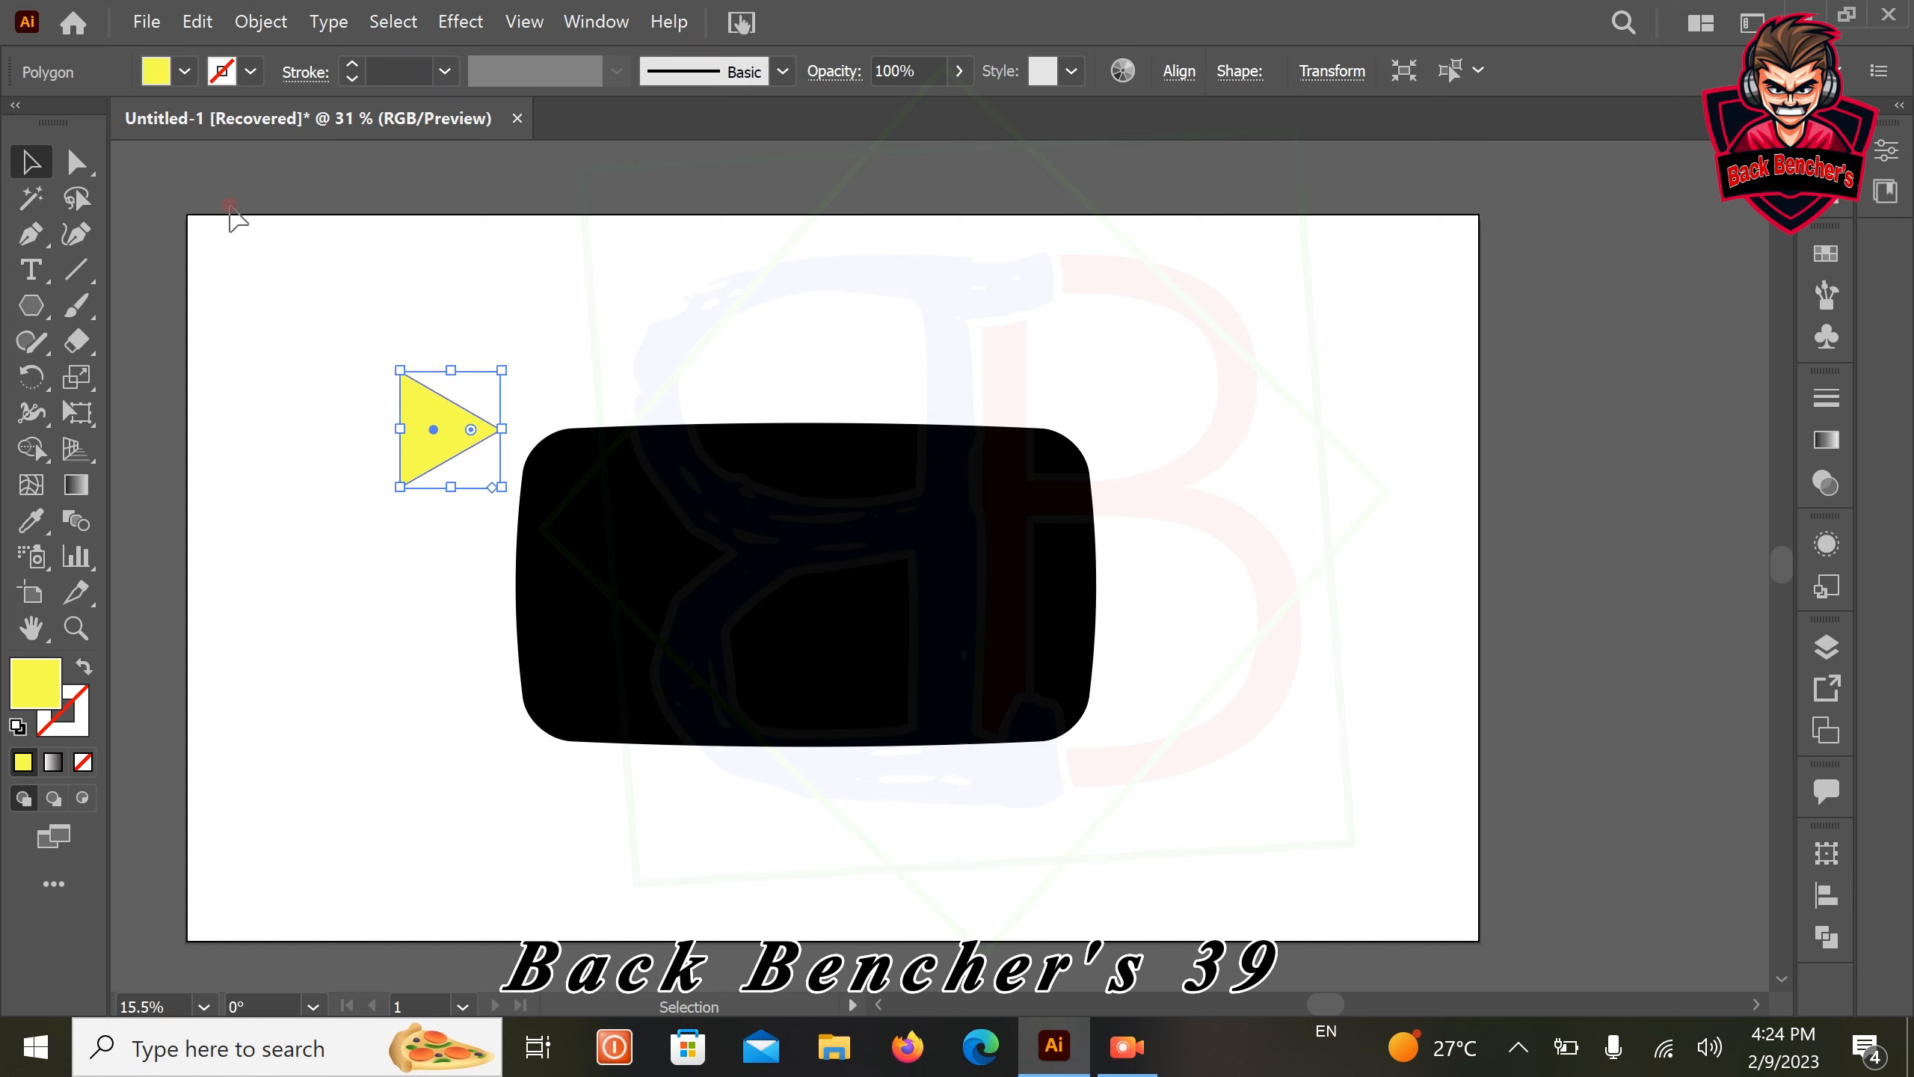
Select the yellow triangle and the black shape together and align their centers horizontally
{"action": "left_click_drag", "start_coordinate": [363, 333], "coordinate": [1197, 774]}
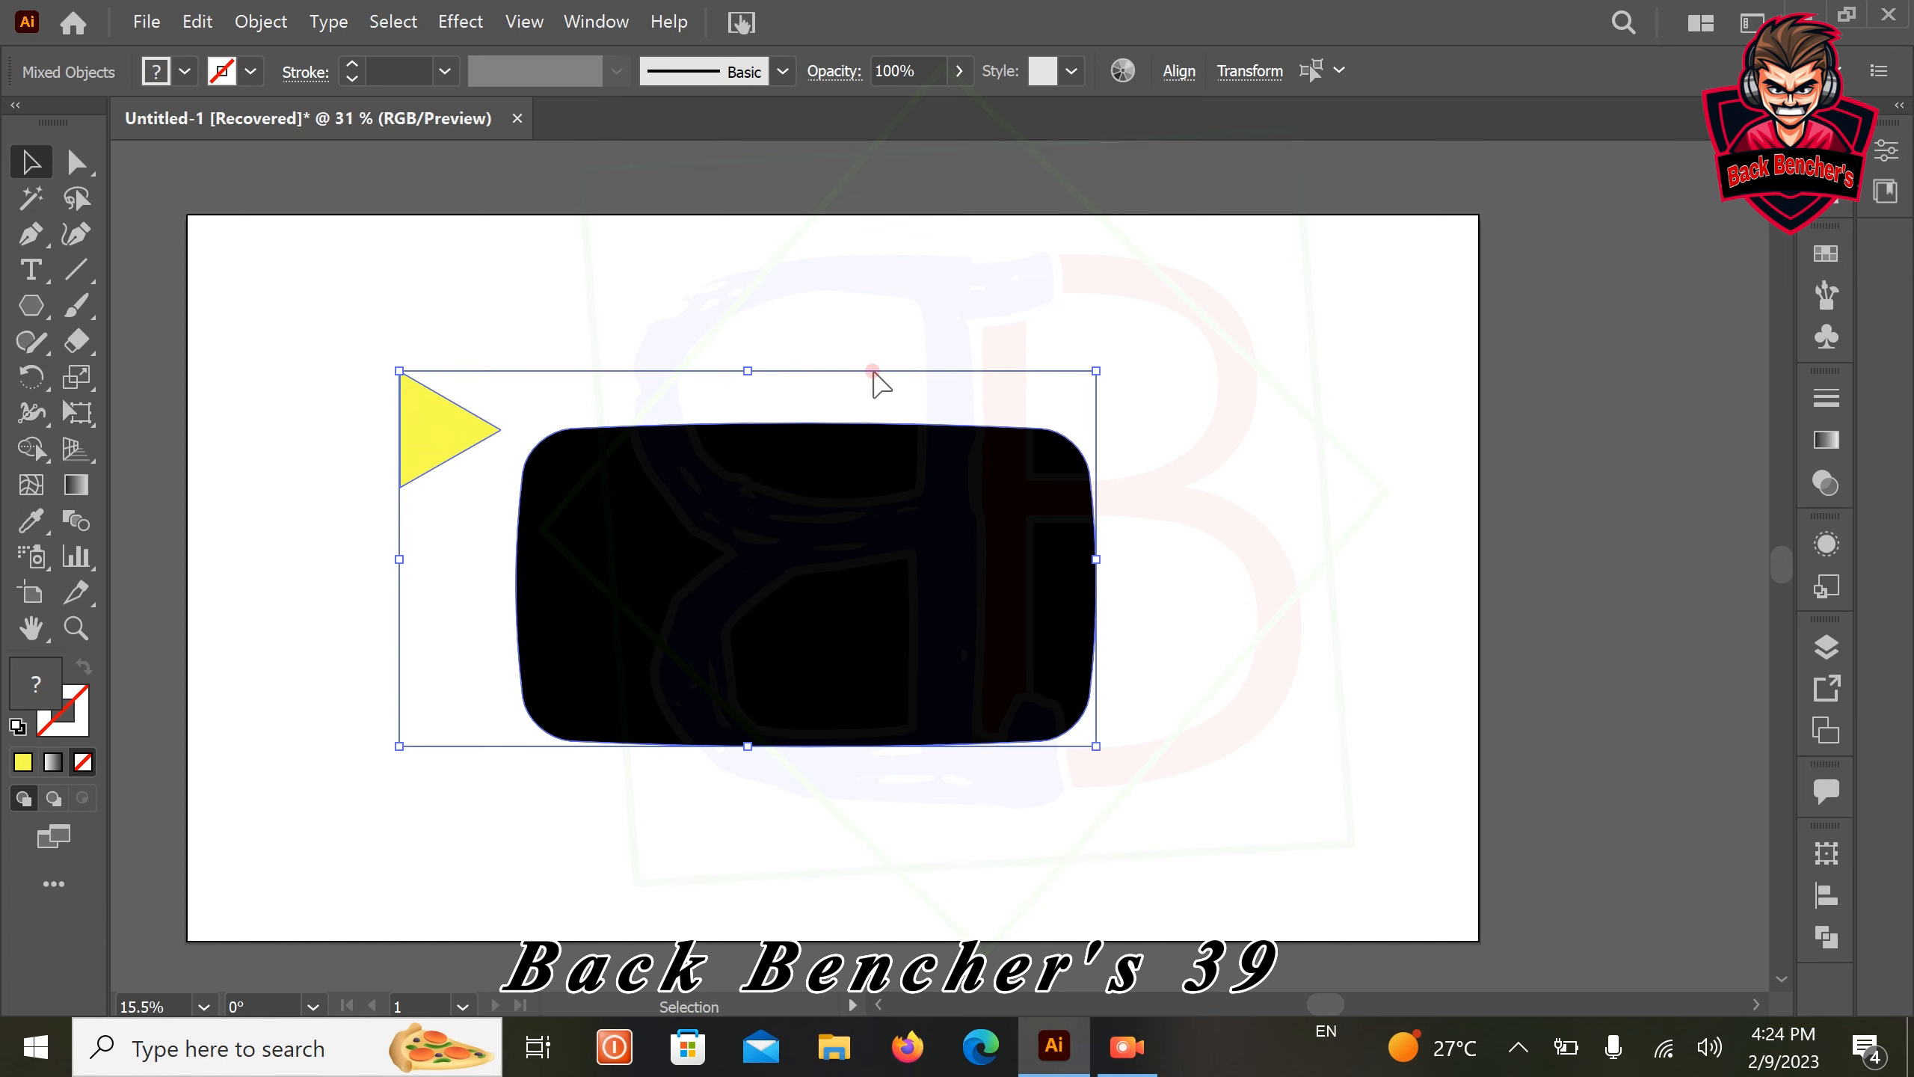
{"action": "left_click", "coordinate": [1181, 75]}
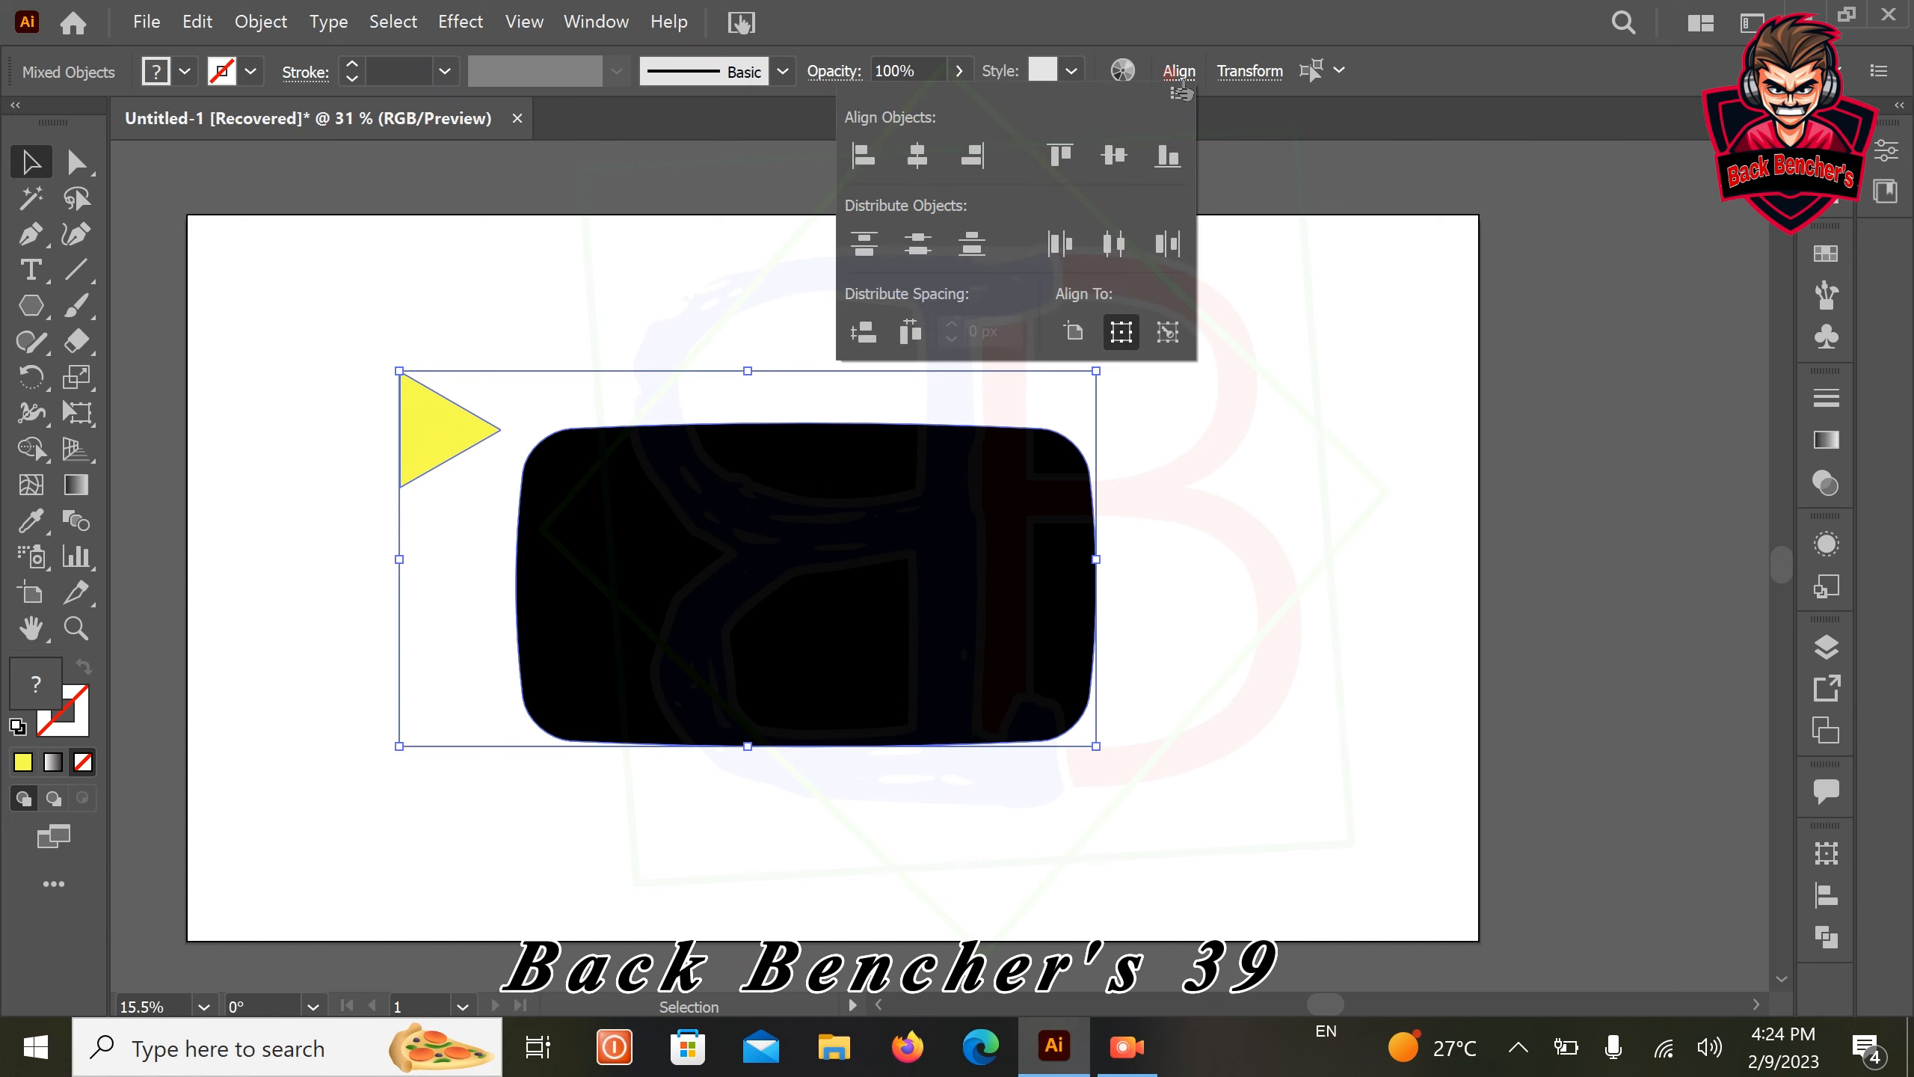
{"action": "left_click", "coordinate": [963, 160]}
{"action": "left_click", "coordinate": [918, 157]}
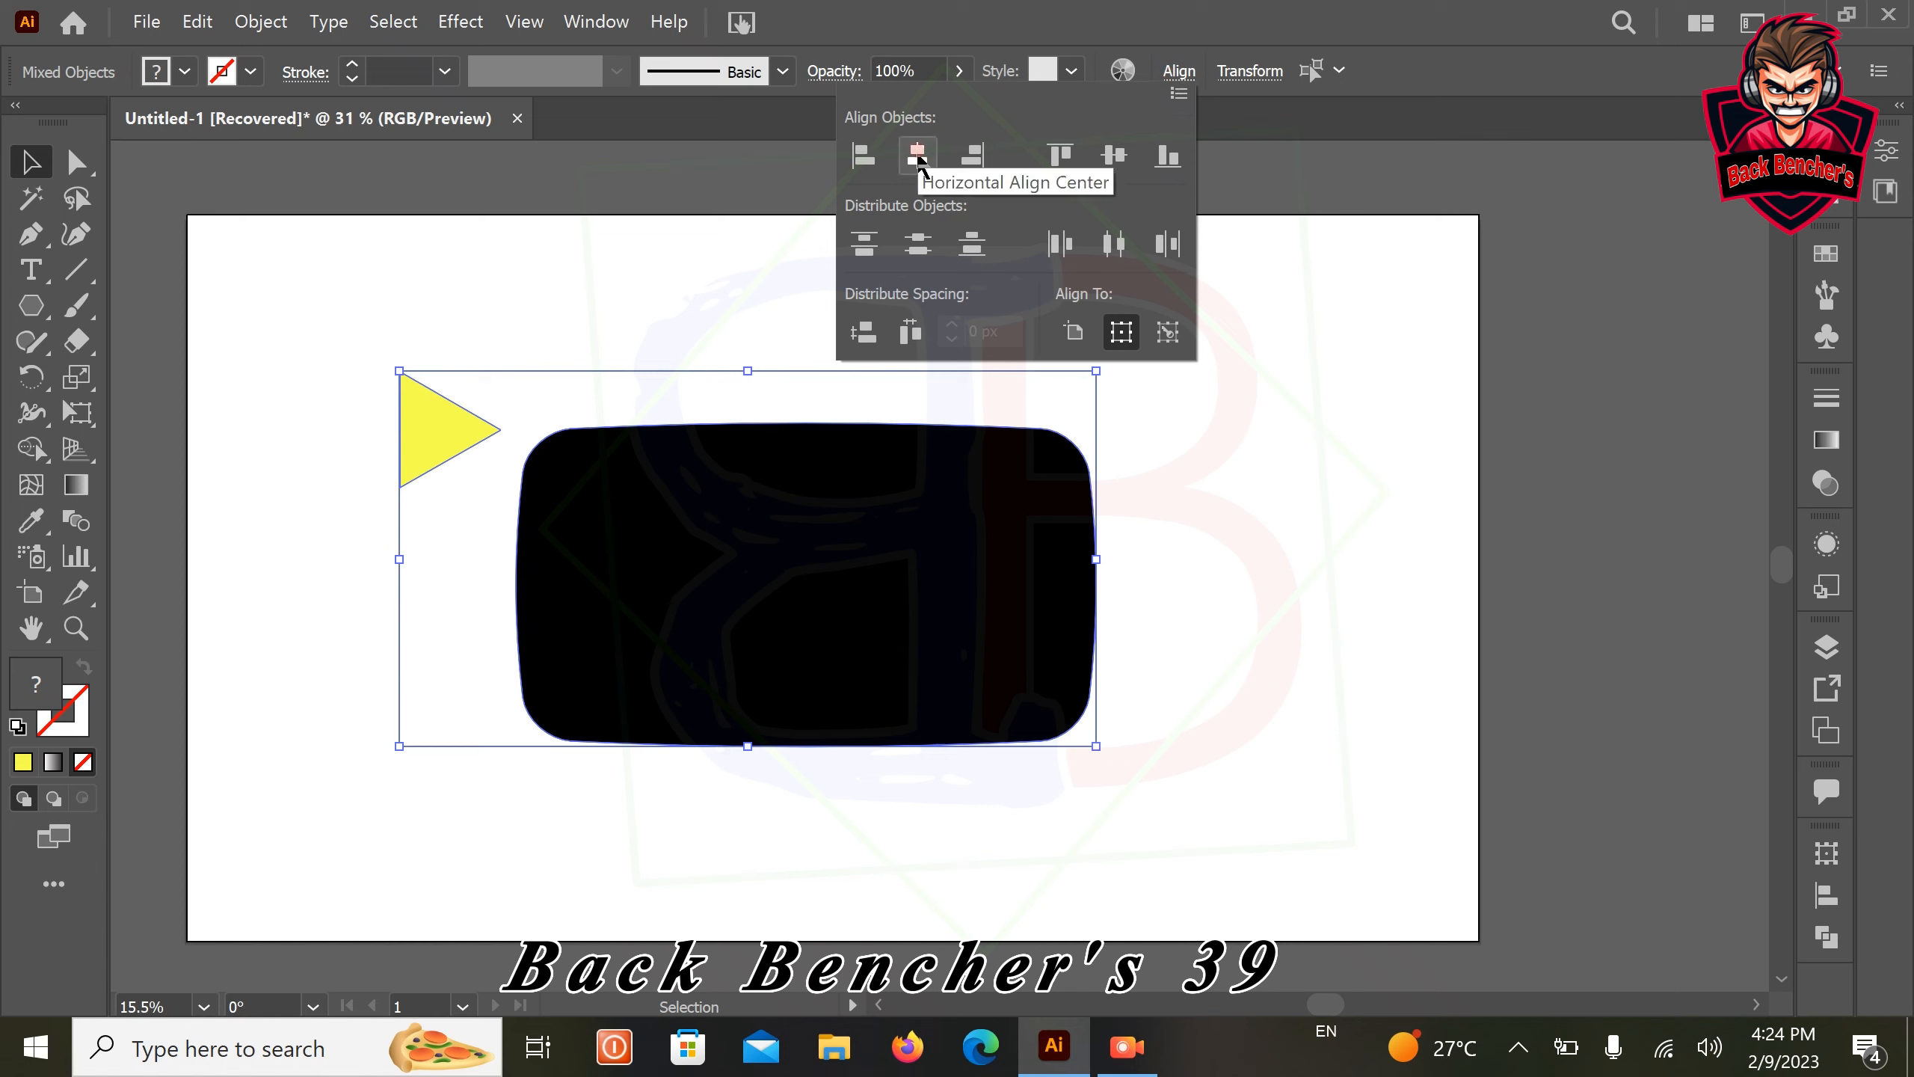
{"action": "left_click", "coordinate": [918, 157]}
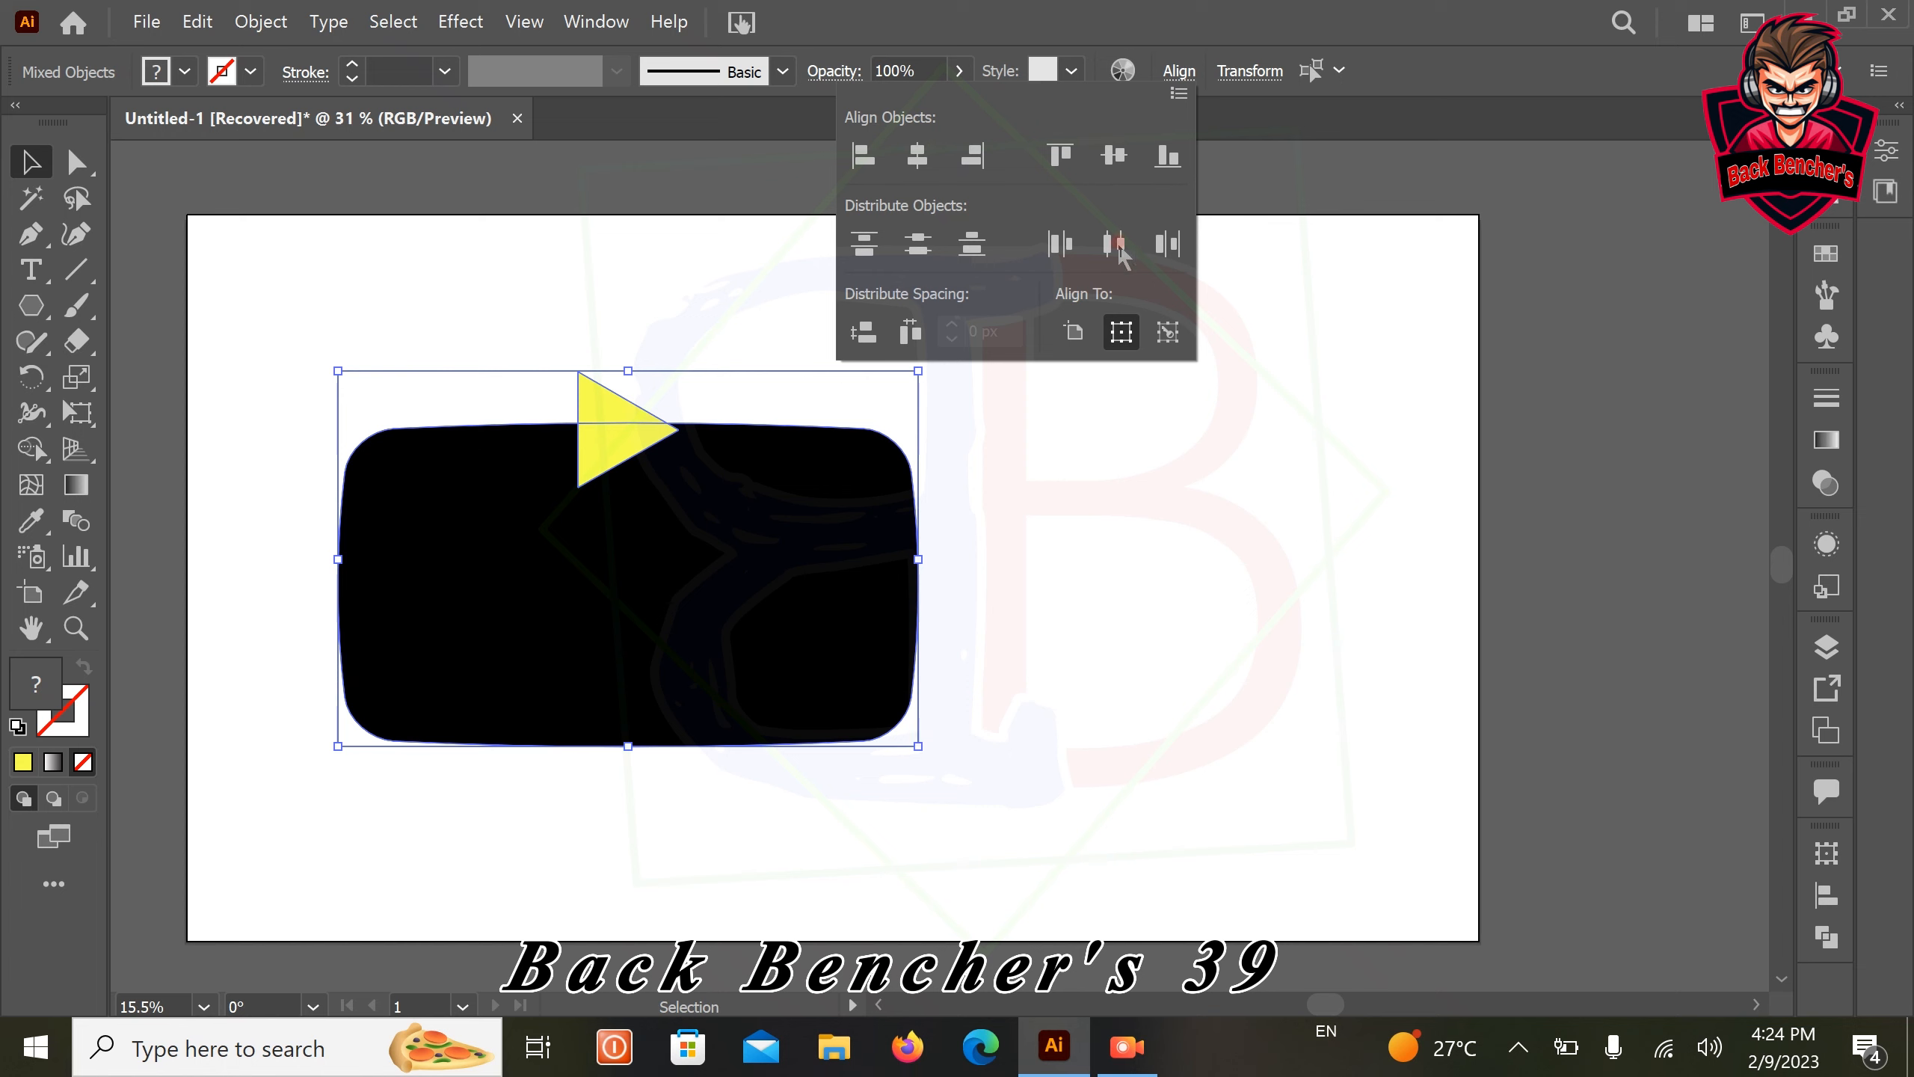
Align the centers of the triangle and the black shape vertically
{"action": "left_click", "coordinate": [920, 243]}
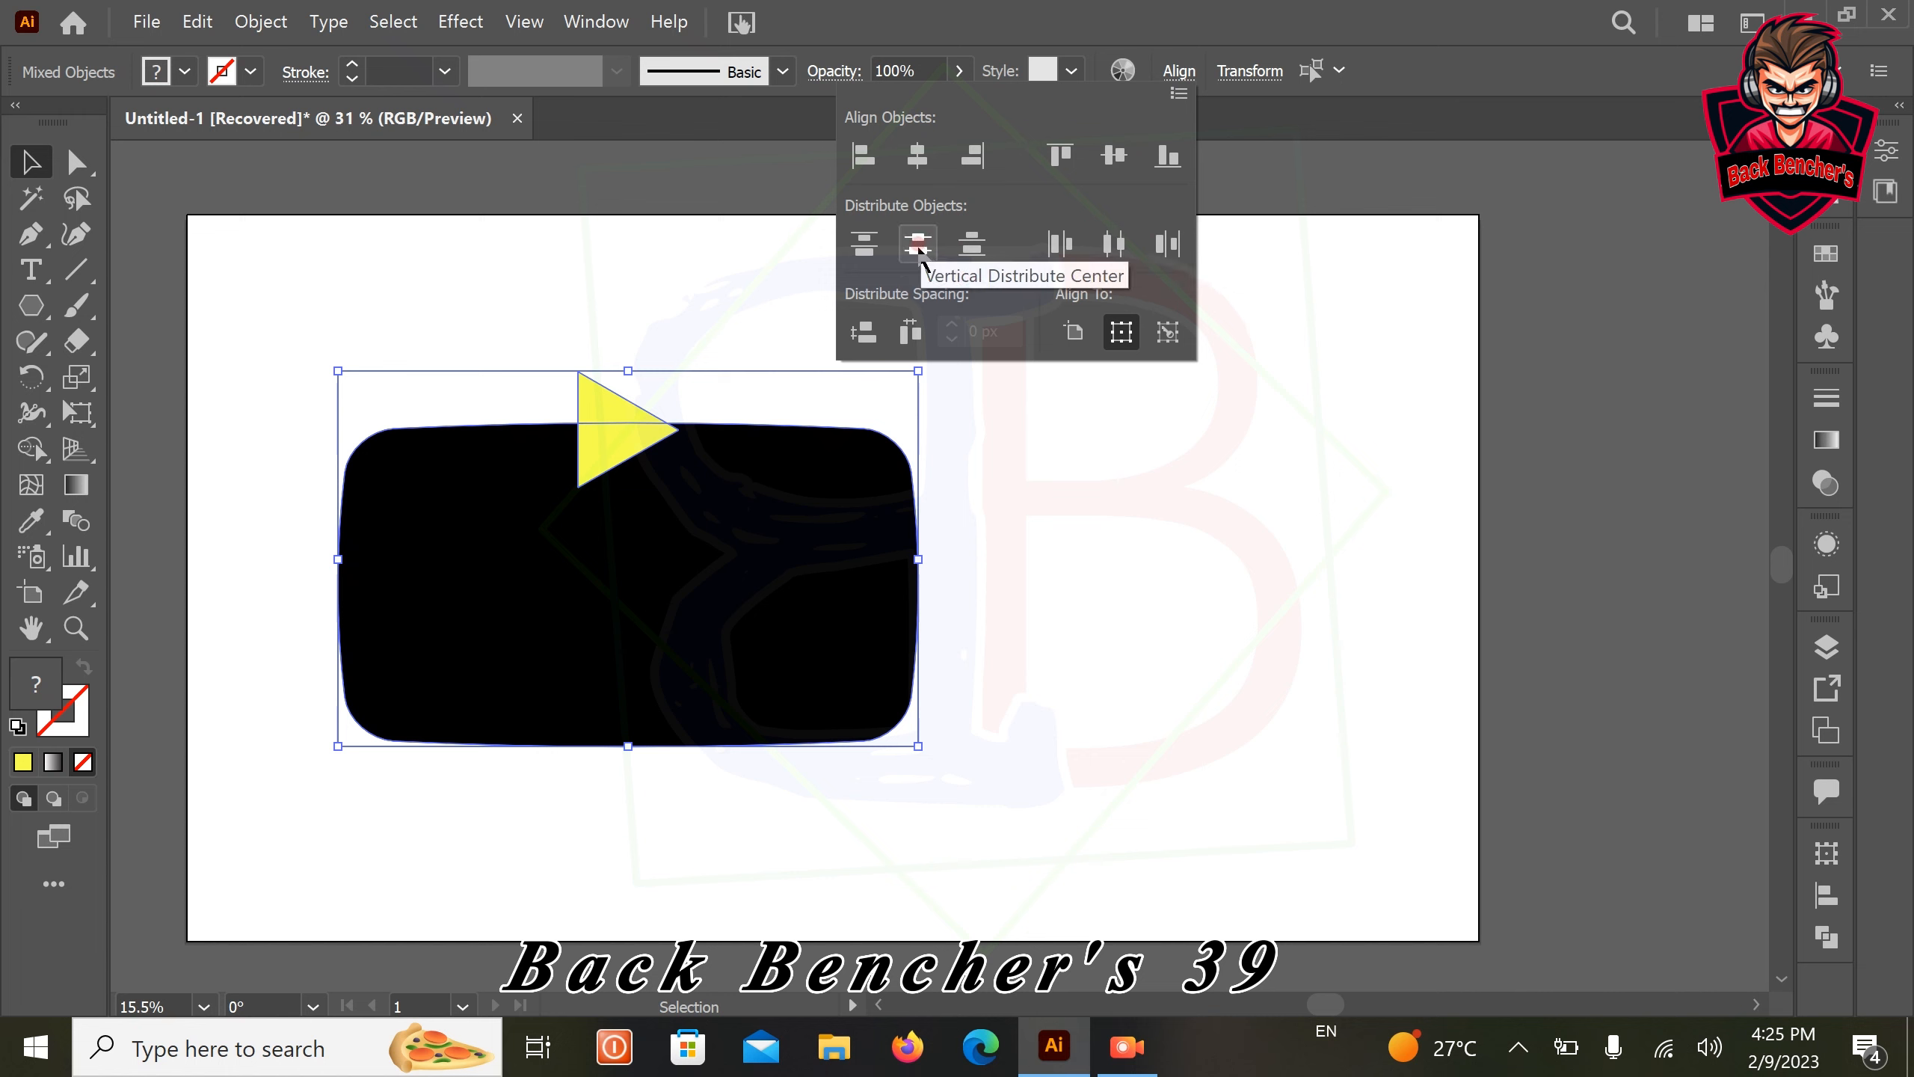
{"action": "left_click", "coordinate": [874, 253]}
{"action": "left_click", "coordinate": [910, 253]}
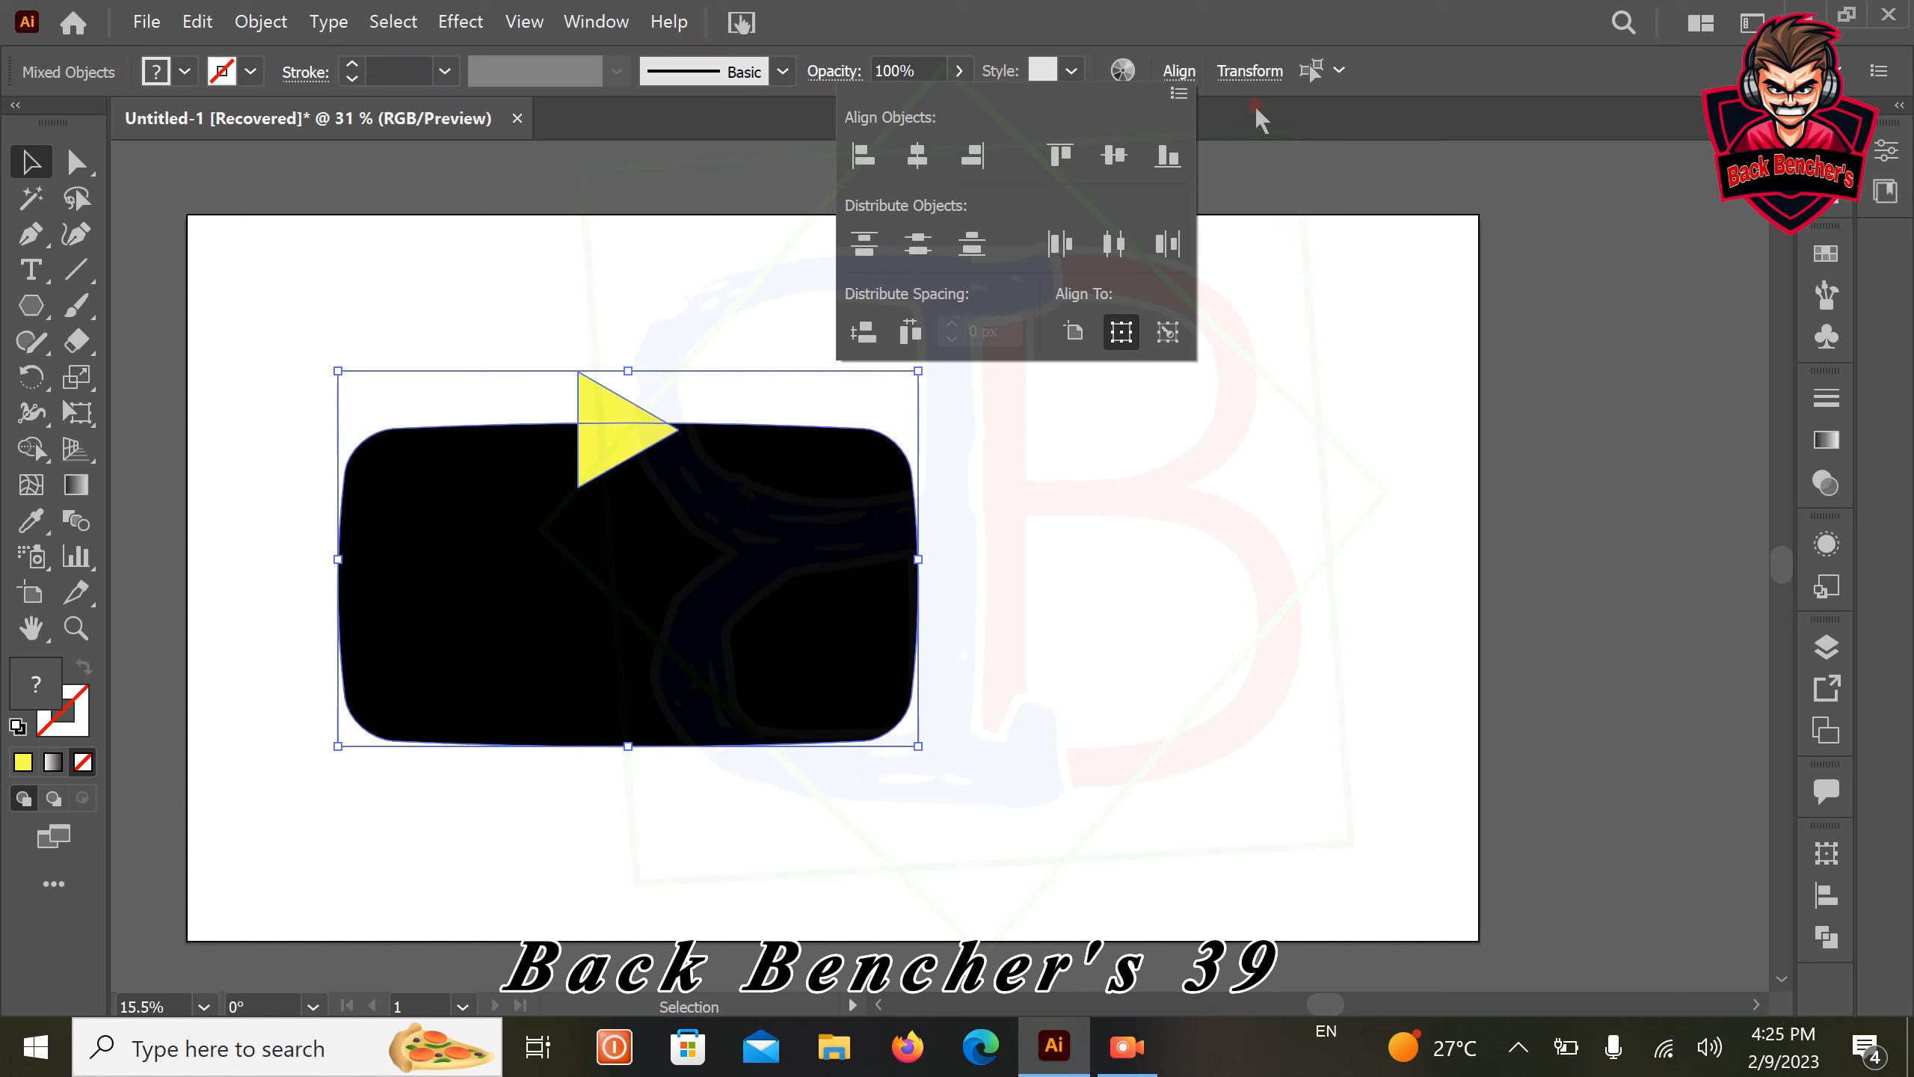
{"action": "left_click", "coordinate": [1068, 151]}
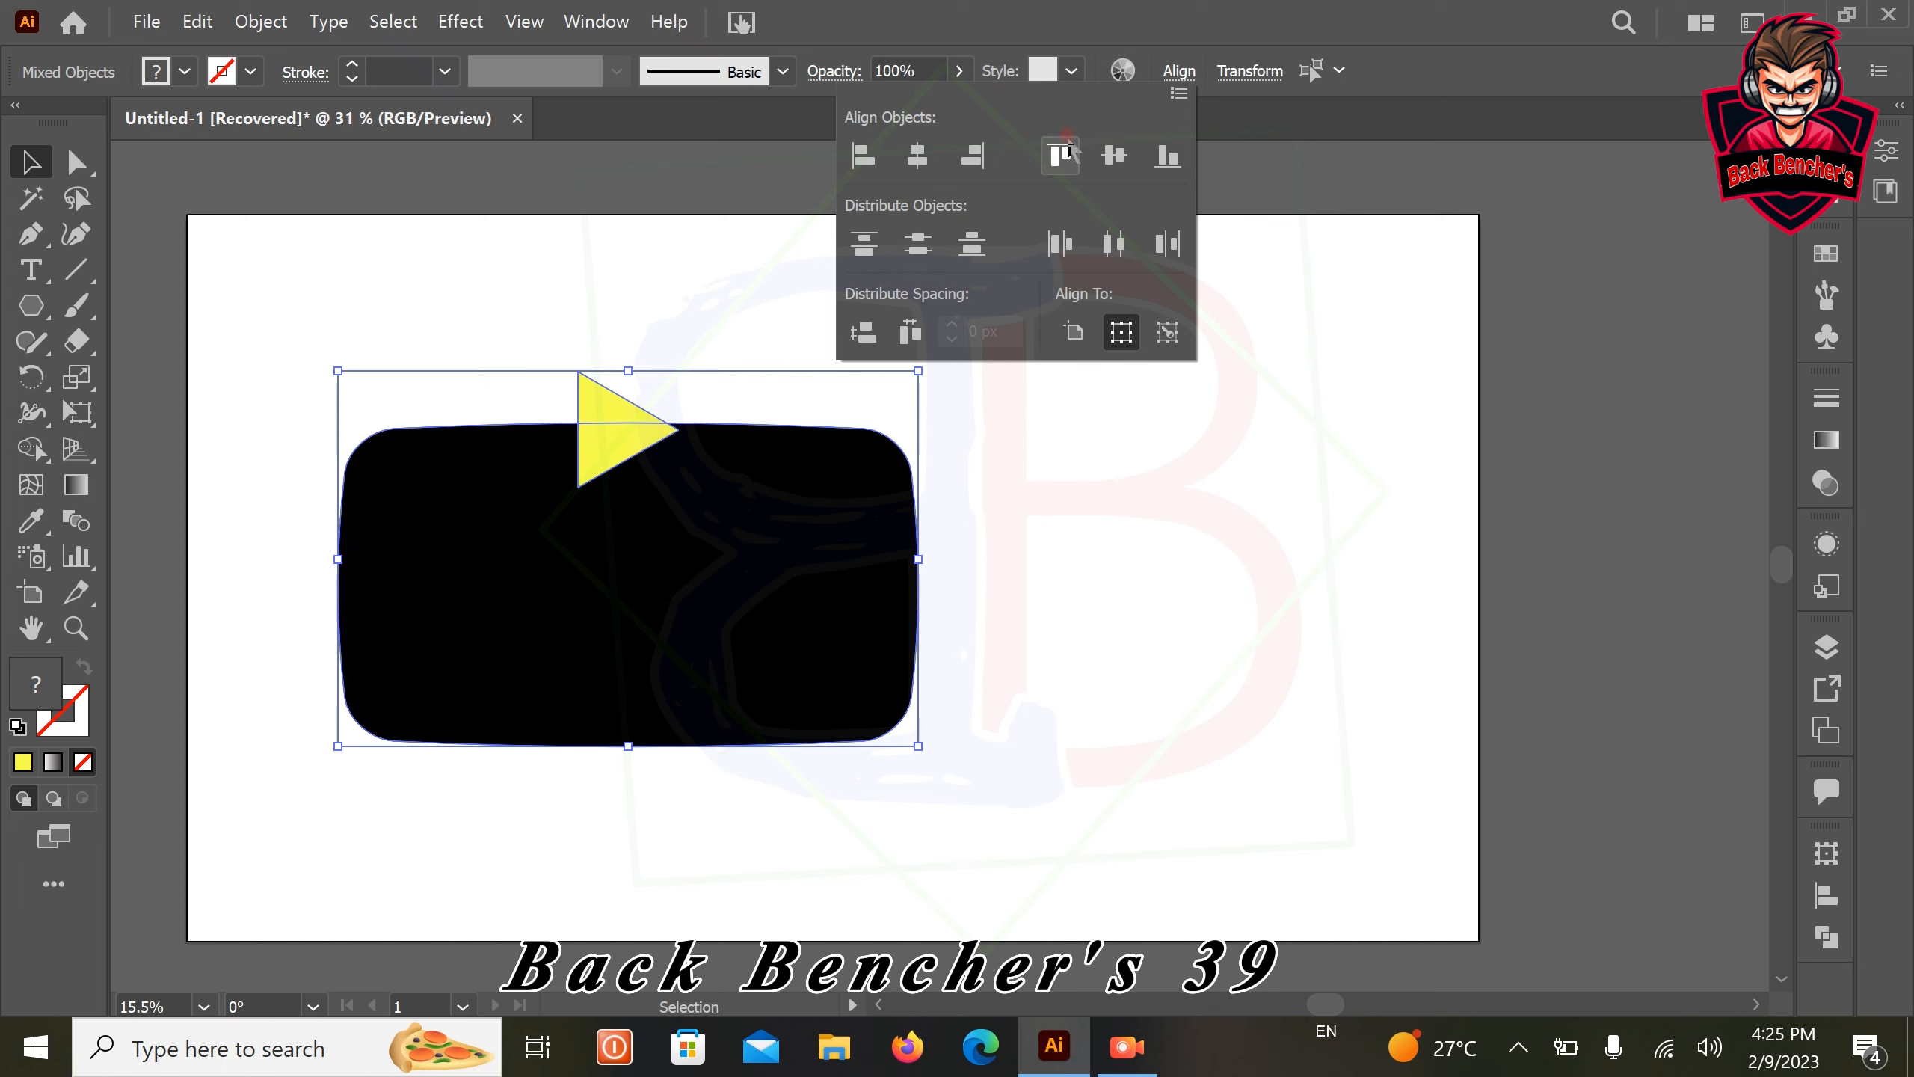
{"action": "left_click", "coordinate": [1121, 153]}
{"action": "left_click", "coordinate": [1119, 154]}
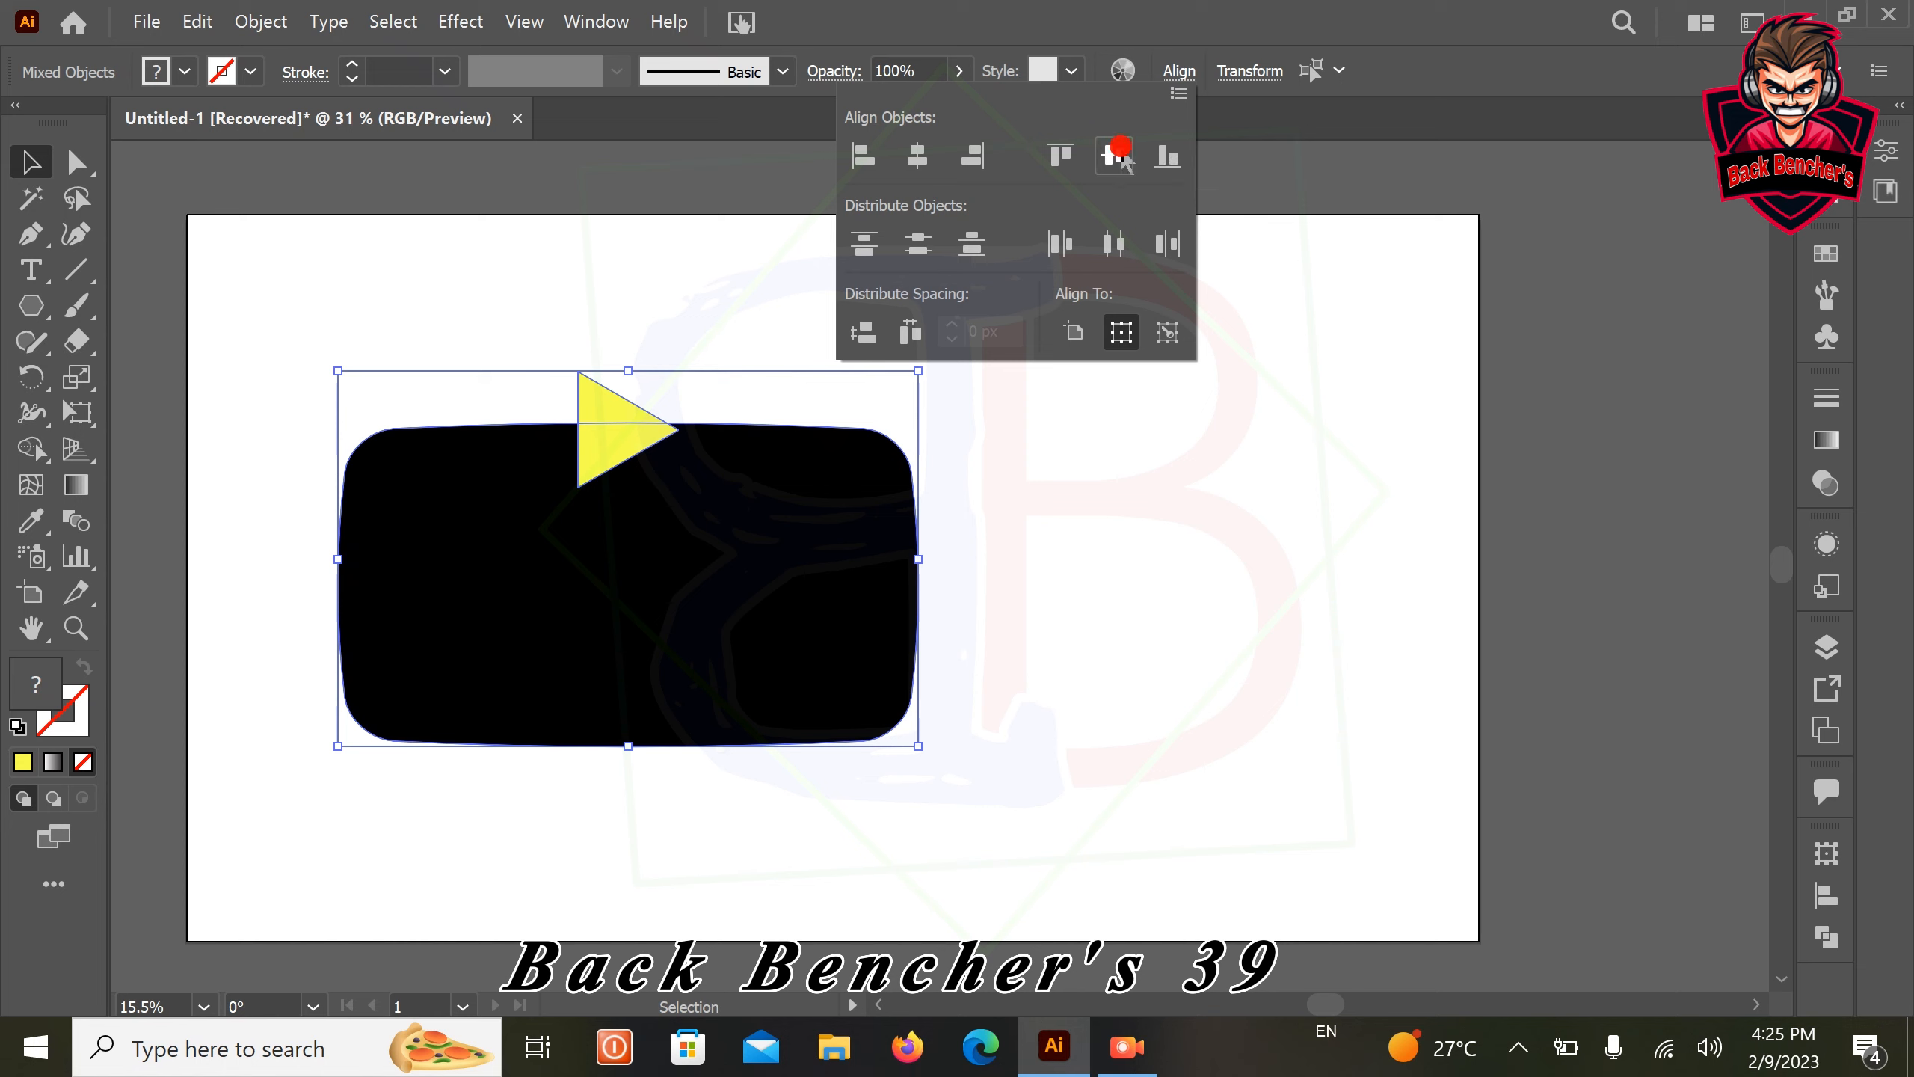